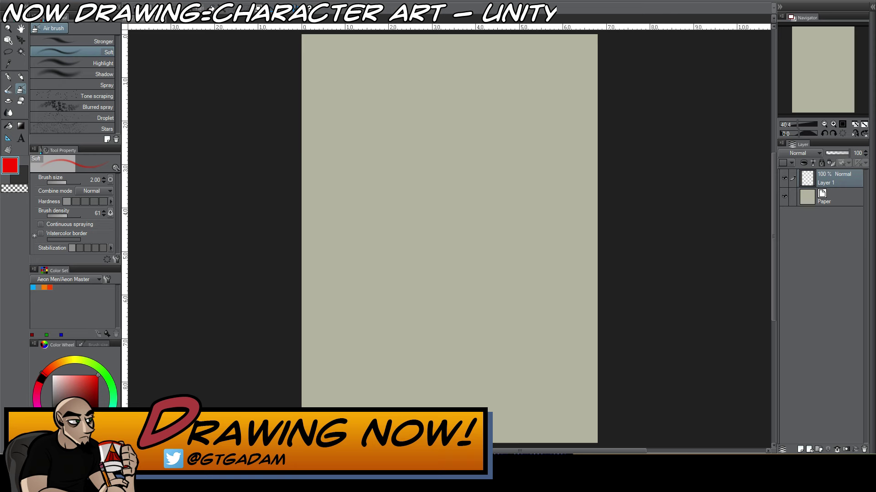
Rough in the figure's torso and hips in magenta with the With enough water brush at size 6
key("p")
key("b")
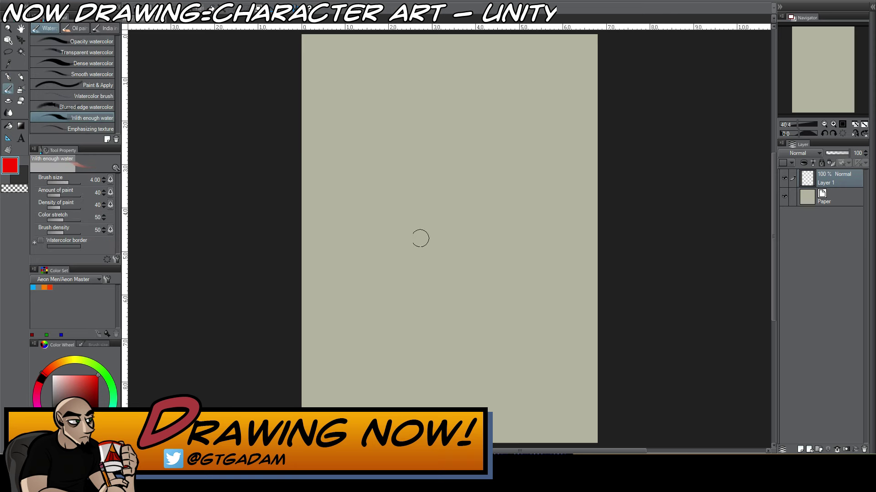
left_click(37, 403)
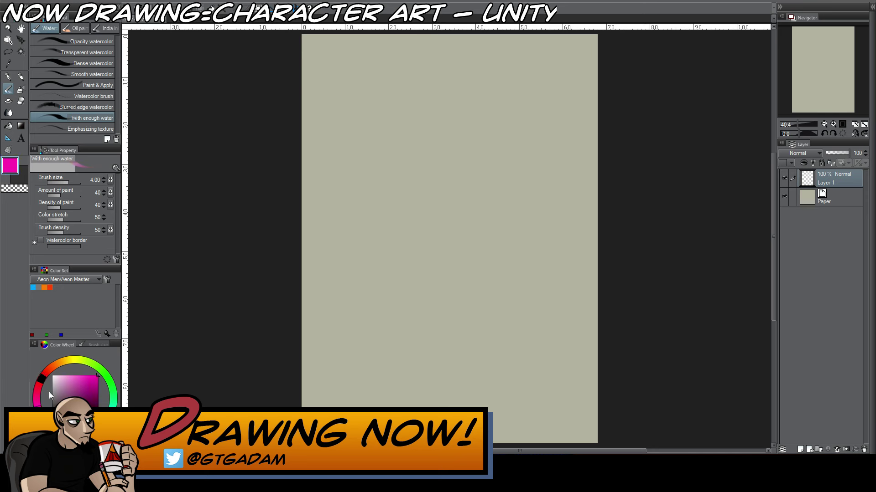
key("bracketright")
key("bracketright")
mouse_move(411, 211)
left_mouse_down()
mouse_move(408, 282)
mouse_move(418, 248)
mouse_move(412, 253)
mouse_move(438, 250)
left_mouse_up()
left_click_drag(461, 215, 449, 289)
mouse_move(420, 244)
left_mouse_down()
mouse_move(405, 289)
mouse_move(394, 296)
left_mouse_up()
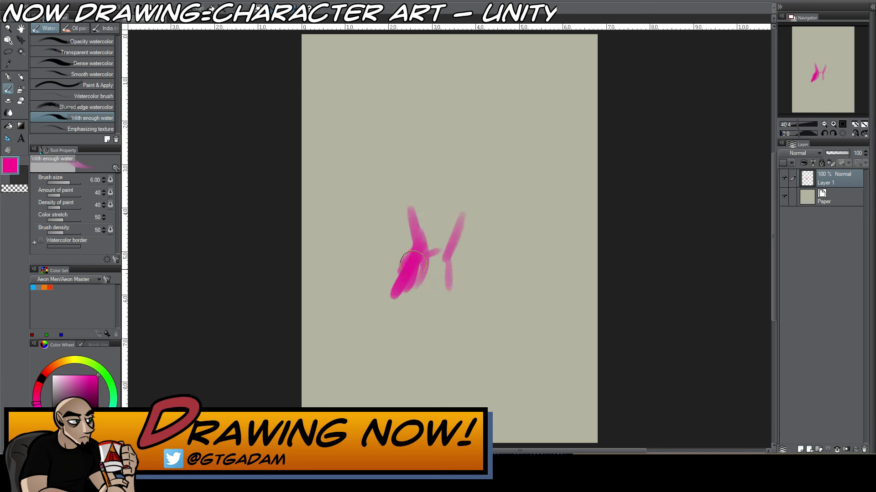
left_click_drag(410, 265, 395, 292)
left_click_drag(411, 207, 453, 235)
mouse_move(394, 295)
left_mouse_down()
mouse_move(418, 311)
mouse_move(405, 298)
mouse_move(448, 301)
left_mouse_up()
left_click_drag(445, 262, 456, 296)
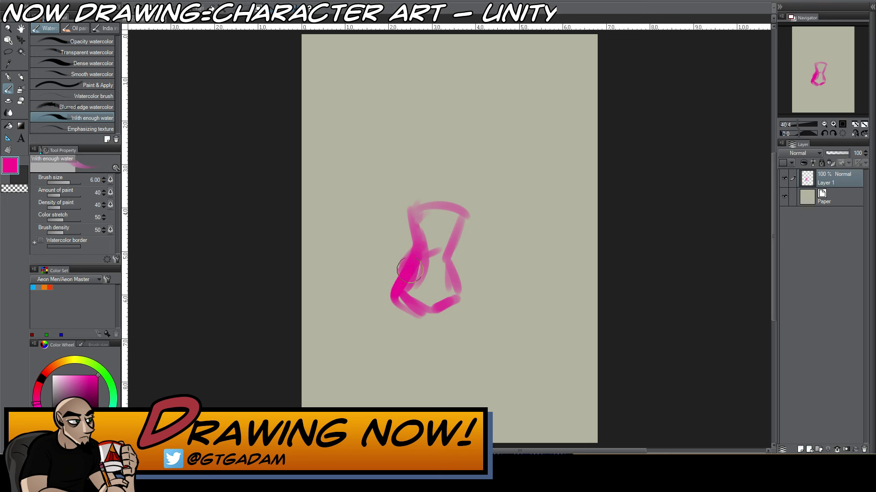
Sketch an oval head, the neck and the shoulder lines above the torso with brush size 4
key("bracketleft")
key("bracketleft")
mouse_move(446, 148)
left_mouse_down()
mouse_move(438, 189)
mouse_move(426, 155)
mouse_move(457, 166)
mouse_move(430, 171)
mouse_move(456, 151)
mouse_move(449, 184)
mouse_move(426, 203)
mouse_move(415, 269)
left_mouse_up()
left_click_drag(425, 219, 406, 287)
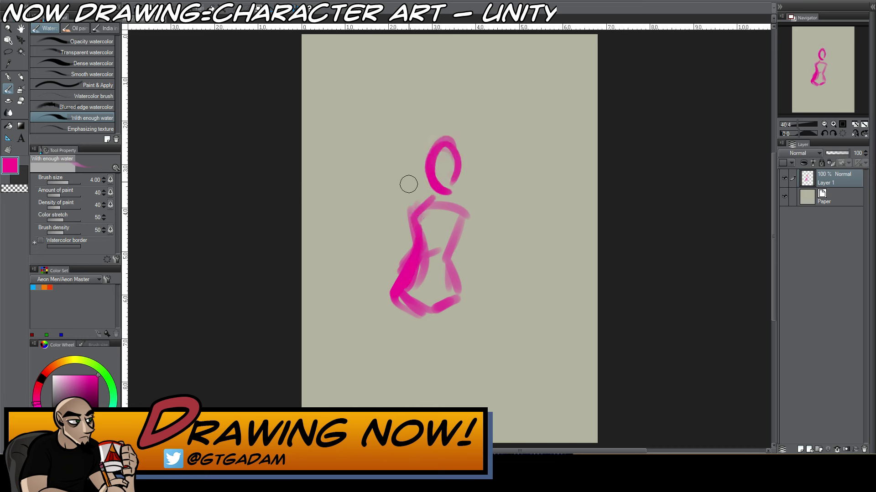
mouse_move(426, 201)
left_mouse_down()
mouse_move(409, 212)
mouse_move(445, 190)
mouse_move(421, 209)
mouse_move(434, 176)
mouse_move(455, 198)
mouse_move(445, 209)
mouse_move(455, 211)
left_mouse_up()
Fade the rough head outline with transparent colour at brush size 7, and redraw a cleaner oval head at size 2.5
key("c")
key("bracketright")
key("bracketright")
key("bracketright")
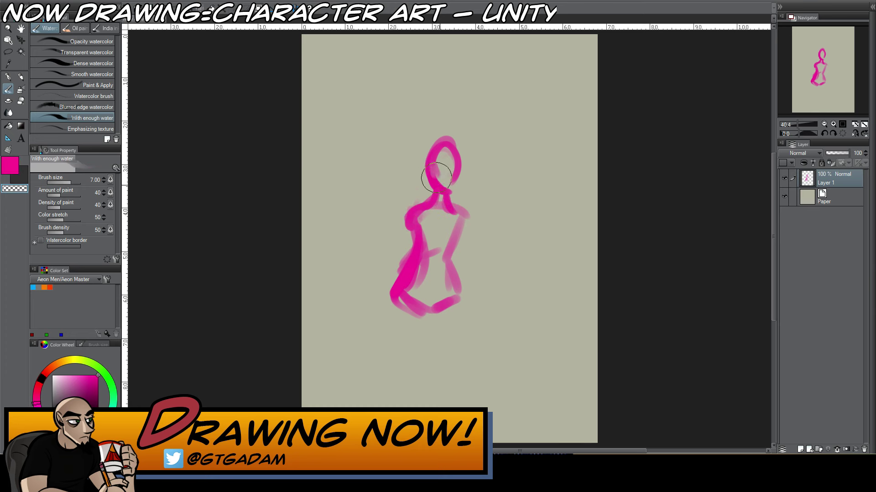
mouse_move(423, 161)
left_mouse_down()
mouse_move(441, 181)
mouse_move(450, 154)
mouse_move(462, 165)
mouse_move(433, 169)
mouse_move(457, 169)
mouse_move(442, 196)
mouse_move(427, 159)
mouse_move(446, 190)
mouse_move(421, 169)
mouse_move(438, 145)
mouse_move(451, 183)
left_mouse_up()
key("c")
key("bracketleft")
key("bracketleft")
key("bracketleft")
key("bracketleft")
key("bracketleft")
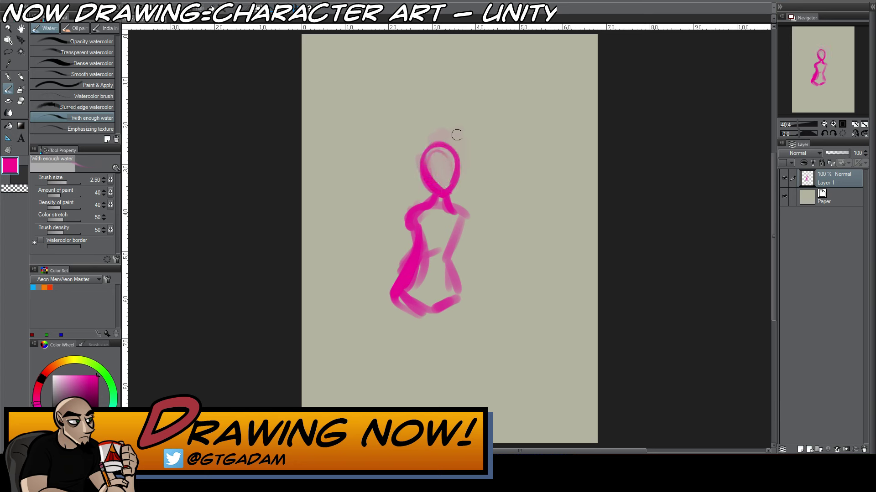
Sketch the left upper arm and the right shoulder curve, erasing excess colour along the left side of the waist
mouse_move(407, 224)
left_mouse_down()
mouse_move(383, 238)
mouse_move(406, 236)
mouse_move(397, 247)
mouse_move(415, 231)
mouse_move(417, 266)
mouse_move(406, 255)
mouse_move(399, 274)
mouse_move(413, 244)
left_mouse_up()
key("c")
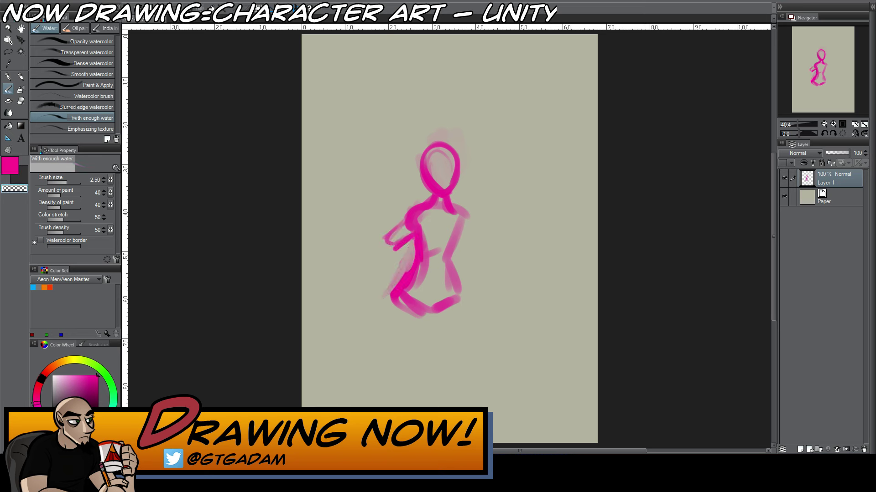
key("bracketleft")
key("bracketleft")
key("c")
mouse_move(451, 203)
left_mouse_down()
mouse_move(468, 221)
mouse_move(464, 240)
left_mouse_up()
Draw both thighs down to the knees and firm up the right side of the torso with brush size 3
key("bracketright")
key("bracketright")
key("bracketright")
mouse_move(395, 295)
left_mouse_down()
mouse_move(393, 371)
mouse_move(404, 374)
left_mouse_up()
mouse_move(398, 319)
left_mouse_down()
mouse_move(406, 373)
mouse_move(410, 363)
left_mouse_up()
mouse_move(417, 320)
left_mouse_down()
mouse_move(412, 374)
mouse_move(444, 348)
left_mouse_up()
mouse_move(436, 312)
left_mouse_down()
mouse_move(470, 369)
mouse_move(479, 365)
left_mouse_up()
left_click_drag(456, 286, 478, 367)
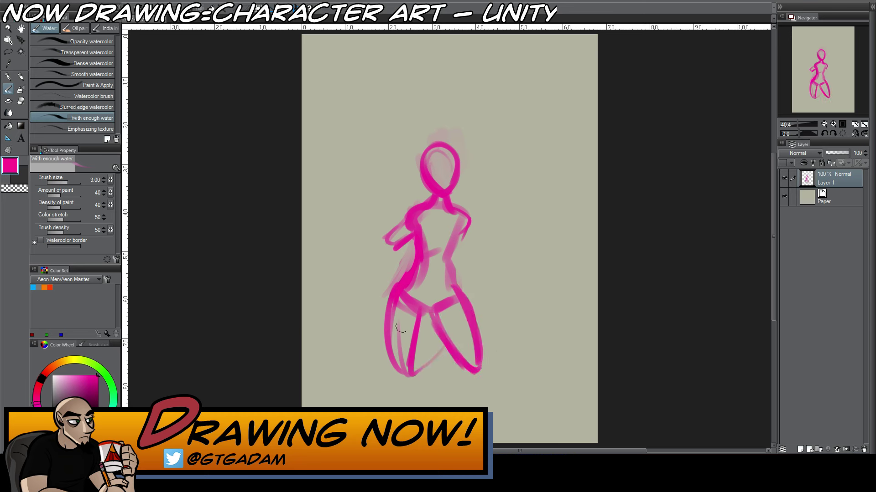
left_click_drag(414, 310, 410, 387)
left_click_drag(391, 302, 404, 376)
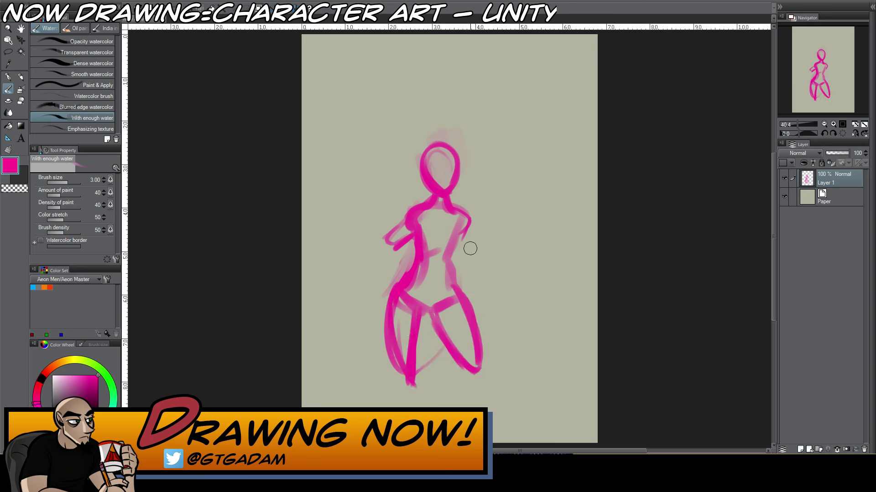
mouse_move(462, 231)
left_mouse_down()
mouse_move(452, 256)
mouse_move(461, 293)
left_mouse_up()
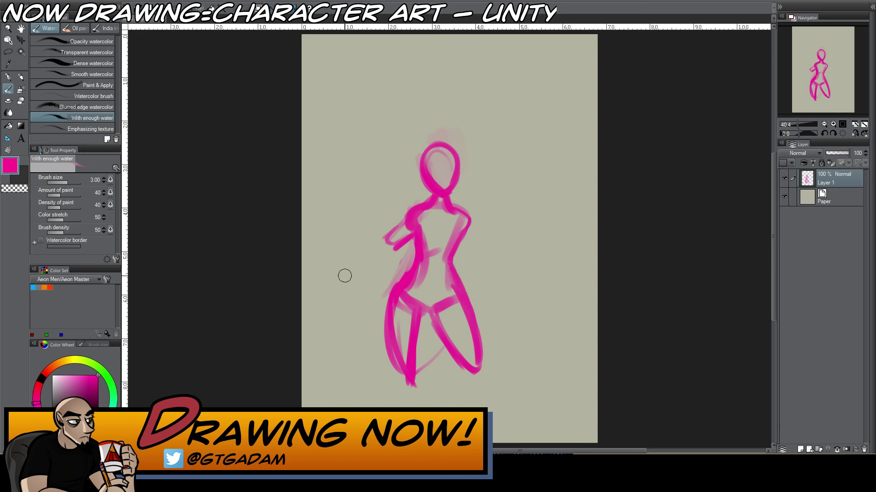
Draw the left forearm and a hand with spread fingers at brush size 2, cleaning up with transparent colour
key("bracketleft")
key("bracketleft")
mouse_move(374, 236)
left_mouse_down()
mouse_move(344, 250)
mouse_move(358, 246)
mouse_move(367, 259)
mouse_move(394, 252)
mouse_move(341, 255)
mouse_move(338, 232)
mouse_move(354, 267)
mouse_move(337, 269)
mouse_move(335, 258)
mouse_move(342, 272)
mouse_move(356, 269)
mouse_move(330, 280)
mouse_move(336, 273)
mouse_move(342, 292)
mouse_move(355, 276)
mouse_move(353, 291)
left_mouse_up()
key("c")
key("c")
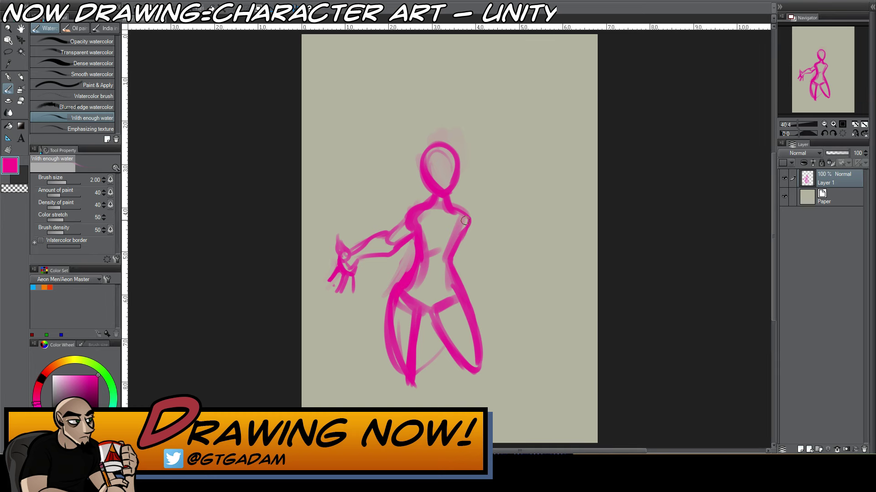
Draw the right arm bent upward at the elbow, ending in an open hand
mouse_move(463, 220)
left_mouse_down()
mouse_move(497, 234)
mouse_move(461, 232)
mouse_move(476, 244)
mouse_move(461, 234)
mouse_move(491, 236)
mouse_move(499, 226)
mouse_move(500, 246)
mouse_move(528, 208)
left_mouse_up()
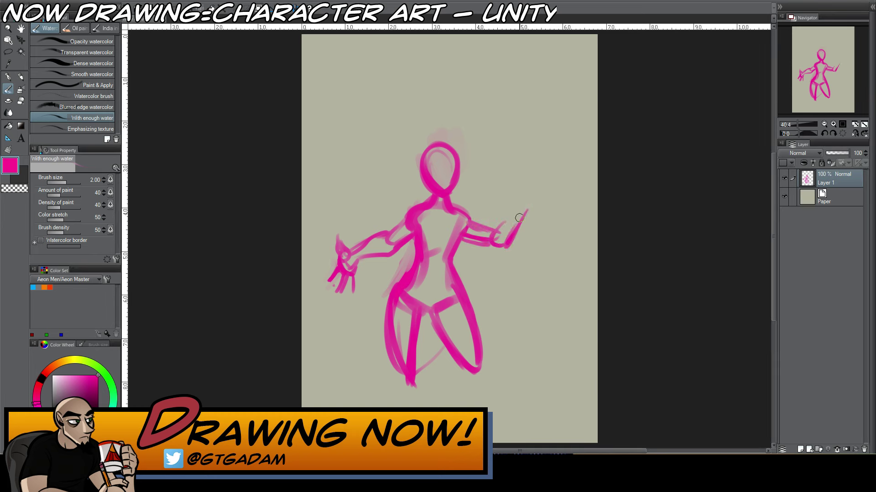
mouse_move(495, 232)
left_mouse_down()
mouse_move(523, 212)
mouse_move(533, 179)
mouse_move(525, 191)
left_mouse_up()
mouse_move(532, 196)
left_mouse_down()
mouse_move(535, 181)
mouse_move(564, 185)
left_mouse_up()
mouse_move(529, 211)
left_mouse_down()
mouse_move(557, 204)
mouse_move(552, 184)
mouse_move(566, 187)
left_mouse_up()
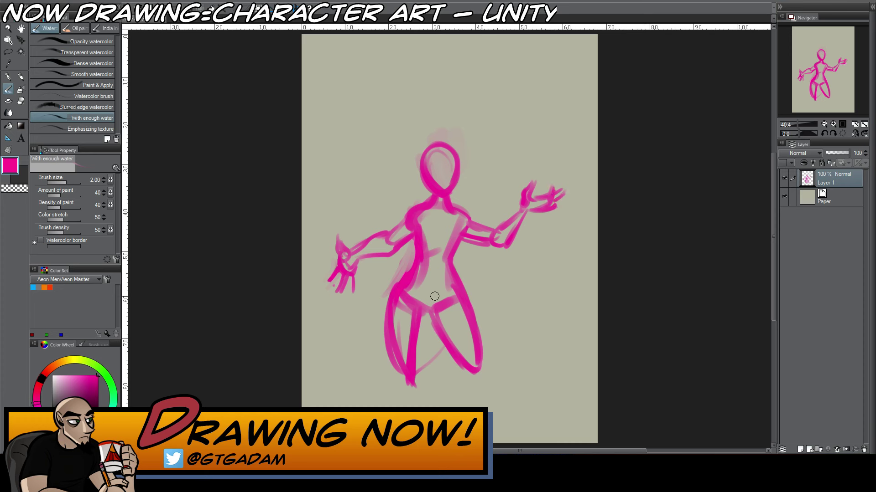
Sketch both lower legs below the knees and strengthen the left leg's inner thigh line
left_click_drag(416, 374, 414, 408)
left_click_drag(399, 369, 400, 408)
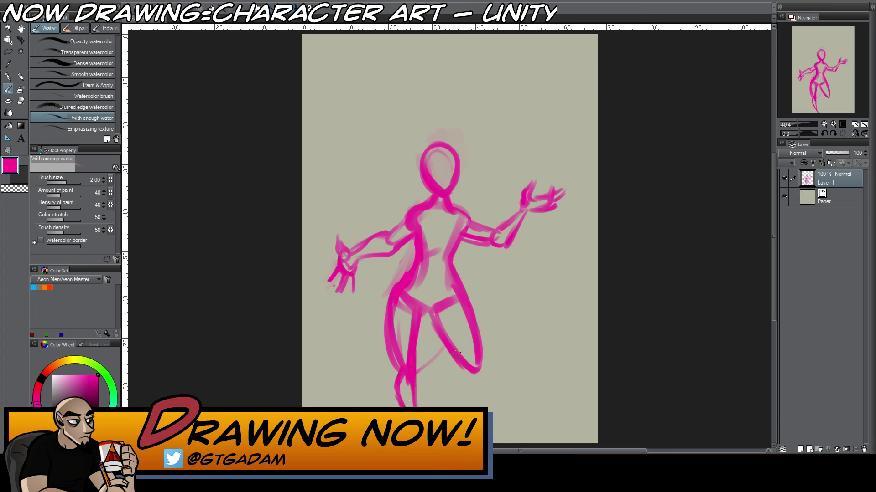
left_click_drag(458, 354, 485, 402)
left_click_drag(477, 357, 501, 439)
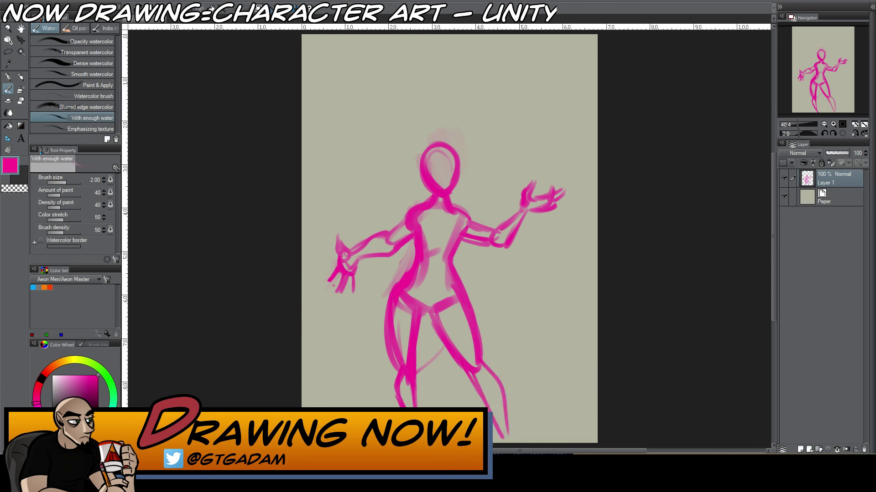
left_click_drag(418, 361, 419, 407)
left_click_drag(396, 367, 392, 396)
left_click_drag(401, 393, 404, 407)
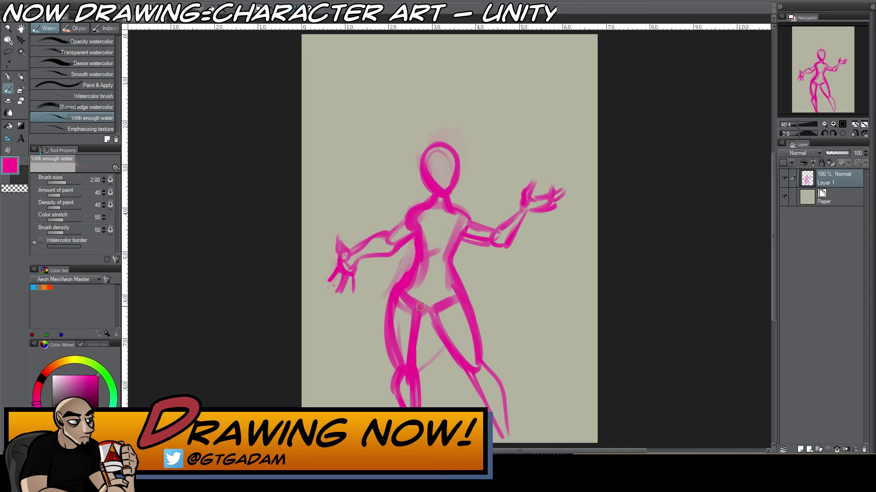
left_click_drag(420, 307, 417, 353)
Reshape the chest, erasing old torso lines inside it, and sketch the right shoulder edge and the neckline
mouse_move(422, 248)
left_mouse_down()
mouse_move(455, 244)
mouse_move(424, 243)
mouse_move(403, 227)
mouse_move(413, 229)
mouse_move(410, 252)
mouse_move(455, 246)
mouse_move(456, 233)
mouse_move(447, 246)
mouse_move(421, 246)
mouse_move(454, 247)
mouse_move(415, 237)
mouse_move(433, 229)
mouse_move(419, 243)
left_mouse_up()
key("c")
key("c")
key("c")
key("c")
key("c")
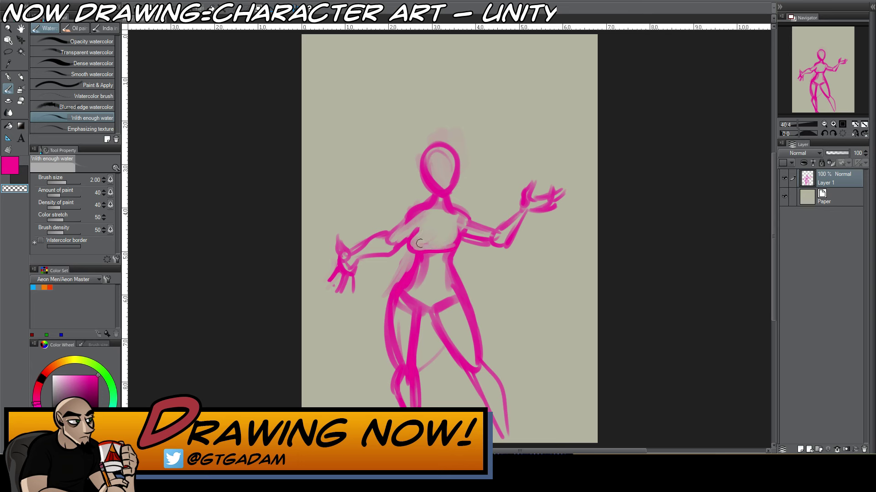
key("c")
mouse_move(465, 221)
left_mouse_down()
mouse_move(452, 206)
mouse_move(474, 219)
left_mouse_up()
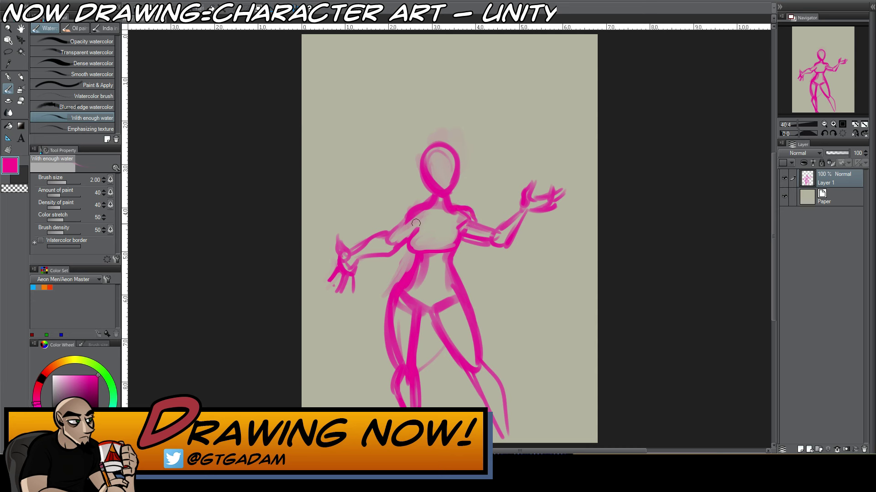
mouse_move(424, 211)
left_mouse_down()
mouse_move(451, 210)
mouse_move(409, 231)
mouse_move(442, 257)
mouse_move(457, 255)
mouse_move(466, 294)
left_mouse_up()
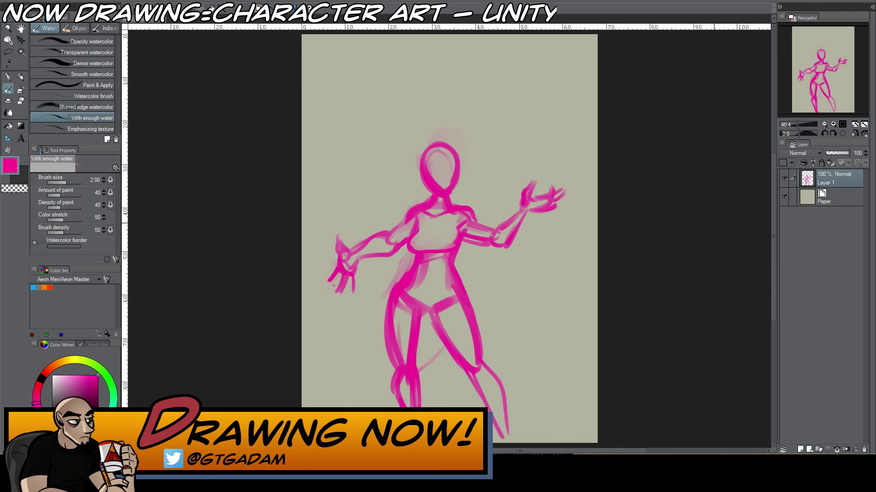
Add vertical and horizontal facial guide lines to the head, erasing stray colour inside the face
mouse_move(446, 138)
left_mouse_down()
mouse_move(461, 167)
mouse_move(449, 187)
left_mouse_up()
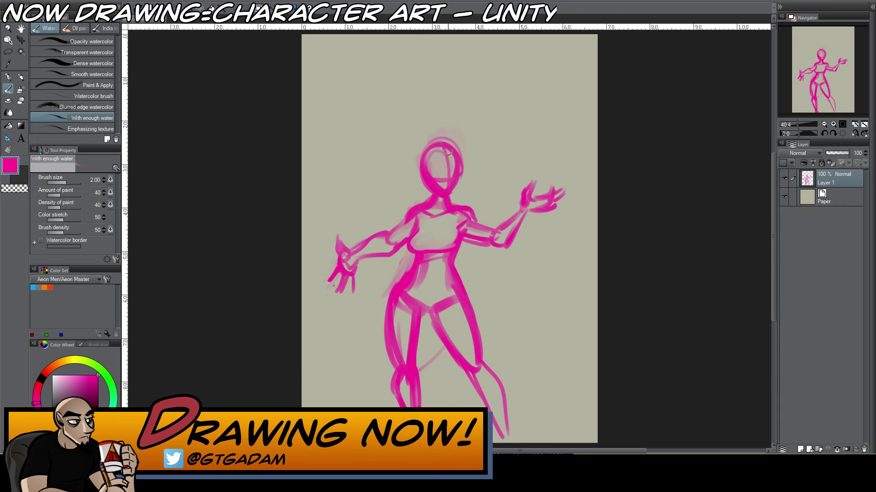
key("c")
mouse_move(426, 157)
left_mouse_down()
mouse_move(445, 186)
mouse_move(423, 159)
mouse_move(445, 174)
mouse_move(430, 175)
mouse_move(440, 190)
mouse_move(453, 161)
mouse_move(444, 192)
left_mouse_up()
left_click_drag(453, 150, 448, 193)
key("c")
mouse_move(444, 148)
left_mouse_down()
mouse_move(439, 179)
mouse_move(425, 176)
mouse_move(461, 174)
left_mouse_up()
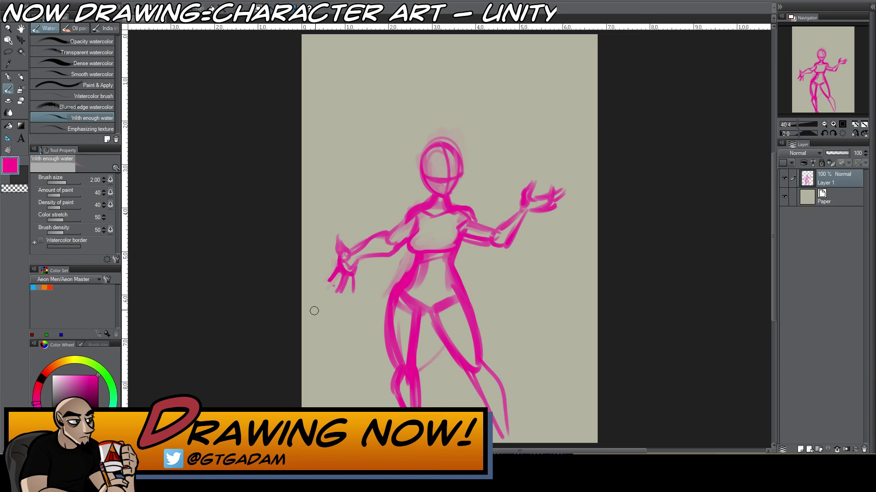
Refine the left shoulder and upper arm, and add flared gauntlet cuffs at both elbows
key("c")
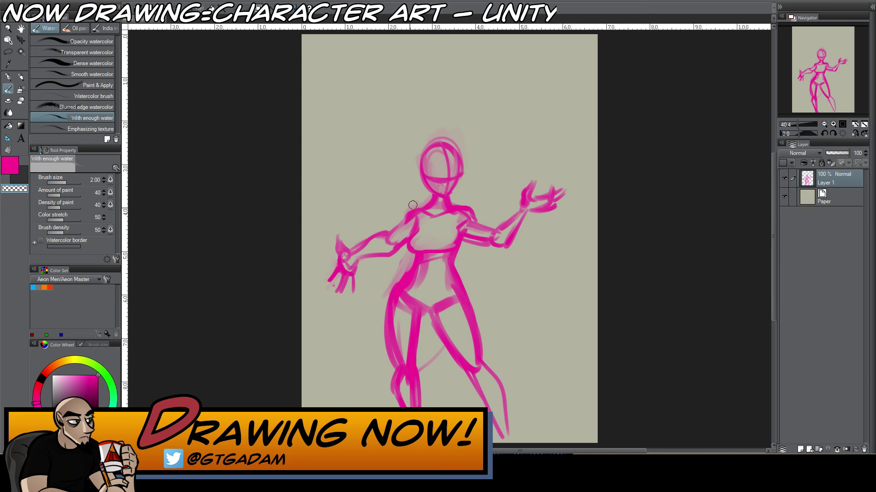
key("c")
key("c")
left_click_drag(394, 231, 412, 215)
key("c")
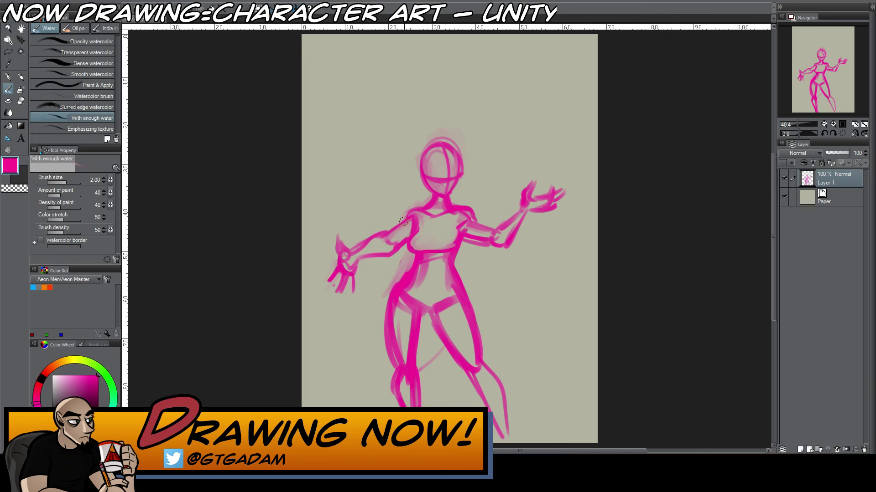
mouse_move(403, 221)
left_mouse_down()
mouse_move(388, 236)
mouse_move(393, 228)
mouse_move(407, 236)
mouse_move(369, 247)
mouse_move(389, 230)
mouse_move(365, 255)
mouse_move(381, 235)
mouse_move(354, 263)
mouse_move(381, 241)
left_mouse_up()
mouse_move(499, 224)
left_mouse_down()
mouse_move(528, 233)
mouse_move(498, 227)
mouse_move(525, 221)
mouse_move(522, 229)
mouse_move(514, 214)
mouse_move(504, 232)
left_mouse_up()
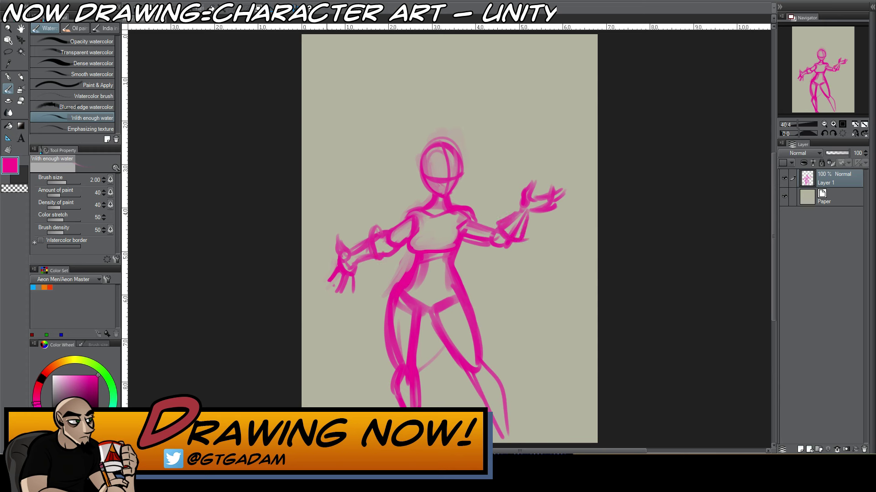
Sketch long sweeping curves flowing outward on both sides of the figure at hip level
mouse_move(303, 335)
left_mouse_down()
mouse_move(344, 302)
mouse_move(377, 298)
left_mouse_up()
mouse_move(302, 267)
left_mouse_down()
mouse_move(378, 274)
mouse_move(388, 287)
left_mouse_up()
left_click_drag(477, 290, 545, 248)
mouse_move(477, 305)
left_mouse_down()
mouse_move(490, 307)
mouse_move(544, 248)
left_mouse_up()
mouse_move(539, 275)
left_mouse_down()
mouse_move(497, 304)
mouse_move(483, 303)
left_mouse_up()
mouse_move(356, 261)
left_mouse_down()
mouse_move(405, 274)
mouse_move(386, 273)
left_mouse_up()
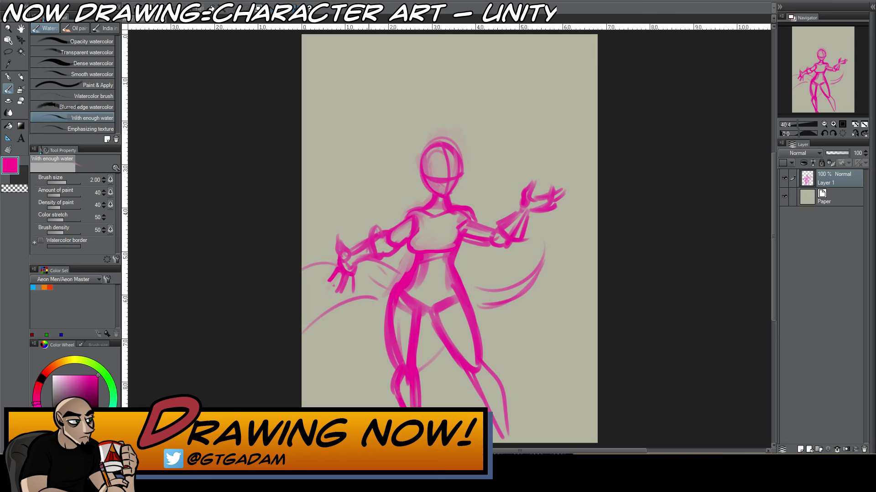
Add small debris marks around the raised right hand and sketch a rounded shape floating above it
mouse_move(521, 270)
left_mouse_down()
mouse_move(535, 249)
mouse_move(526, 270)
left_mouse_up()
left_click(505, 271)
left_click(537, 237)
left_click_drag(557, 221, 553, 248)
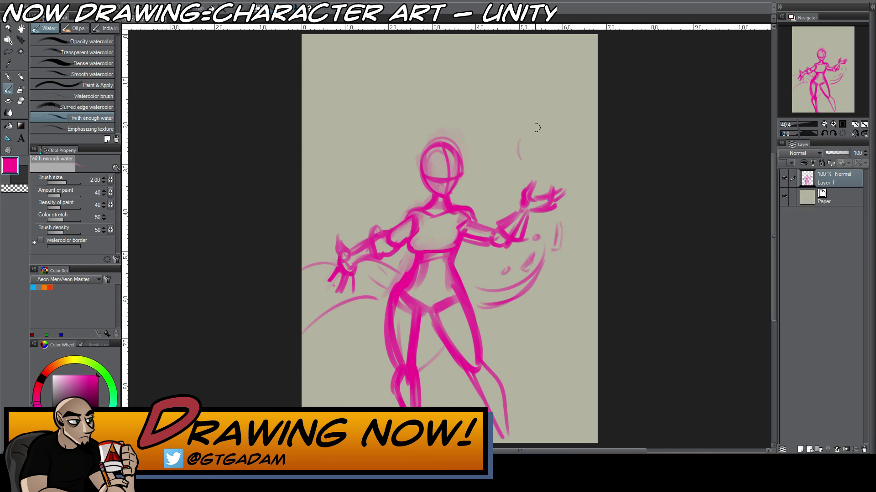
mouse_move(520, 161)
left_mouse_down()
mouse_move(550, 147)
mouse_move(533, 124)
mouse_move(552, 136)
mouse_move(524, 173)
mouse_move(551, 119)
mouse_move(545, 163)
mouse_move(527, 180)
mouse_move(565, 139)
mouse_move(517, 169)
mouse_move(547, 158)
mouse_move(542, 169)
left_mouse_up()
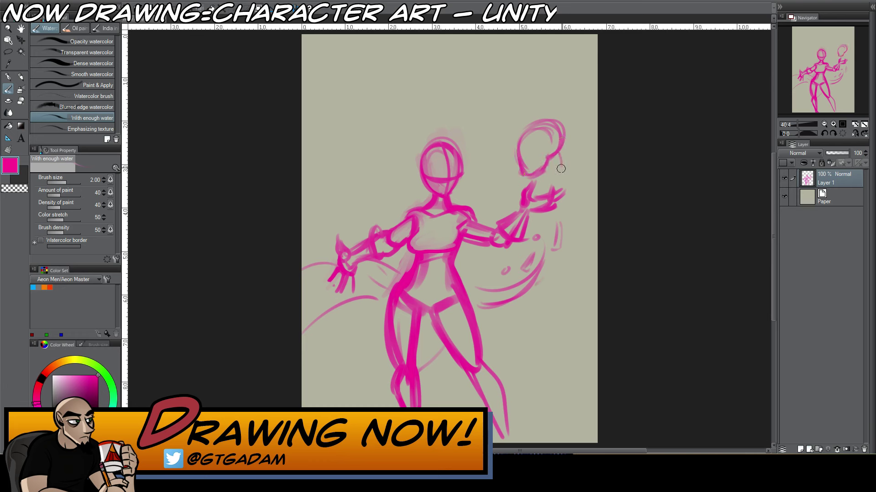
mouse_move(557, 152)
left_mouse_down()
mouse_move(565, 162)
mouse_move(561, 150)
left_mouse_up()
mouse_move(569, 207)
left_mouse_down()
mouse_move(568, 229)
mouse_move(567, 191)
left_mouse_up()
Add more curved strokes to the lower sweep running from the left hip to the canvas edge
left_click_drag(360, 311, 302, 370)
left_click_drag(355, 313, 387, 300)
left_click_drag(311, 364, 382, 299)
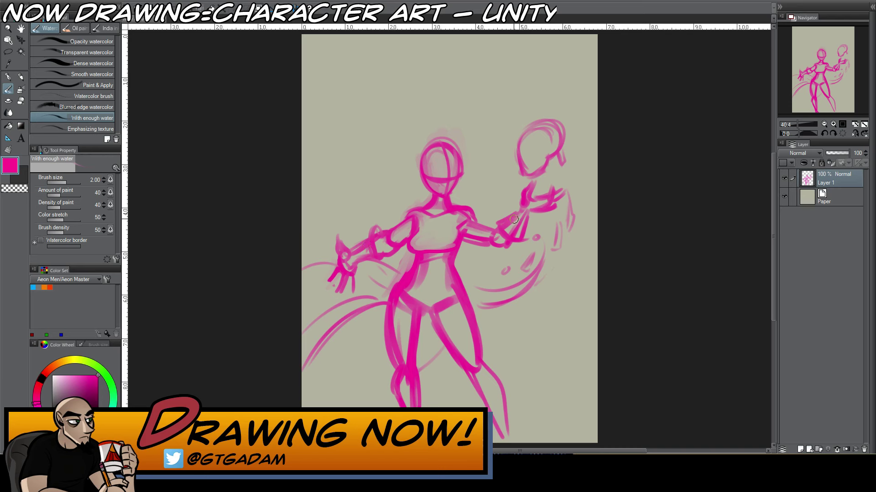
Sketch the eye and jaw details on the face, and draw the top's scooped neckline and lower hem
left_click_drag(441, 174, 430, 177)
left_click_drag(459, 182, 449, 197)
mouse_move(419, 214)
left_mouse_down()
mouse_move(412, 231)
mouse_move(425, 206)
mouse_move(437, 223)
mouse_move(426, 210)
mouse_move(424, 225)
mouse_move(446, 227)
mouse_move(431, 229)
mouse_move(455, 204)
mouse_move(437, 230)
mouse_move(454, 211)
left_mouse_up()
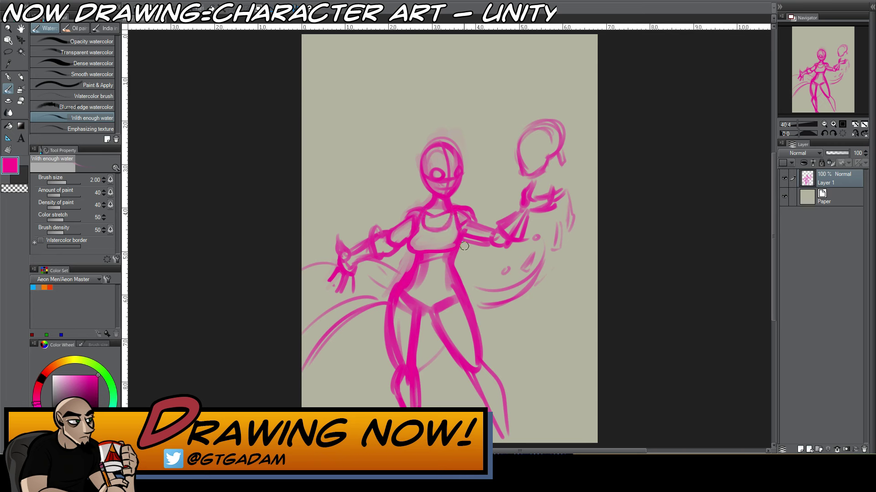
mouse_move(415, 250)
left_mouse_down()
mouse_move(413, 265)
mouse_move(455, 264)
mouse_move(459, 243)
left_mouse_up()
Sketch the belt knot at the waist and the left hanging cloth strip, erasing the leg lines it covers
mouse_move(411, 297)
left_mouse_down()
mouse_move(434, 287)
mouse_move(425, 281)
mouse_move(447, 281)
mouse_move(438, 303)
left_mouse_up()
mouse_move(441, 291)
left_mouse_down()
mouse_move(442, 307)
mouse_move(441, 299)
left_mouse_up()
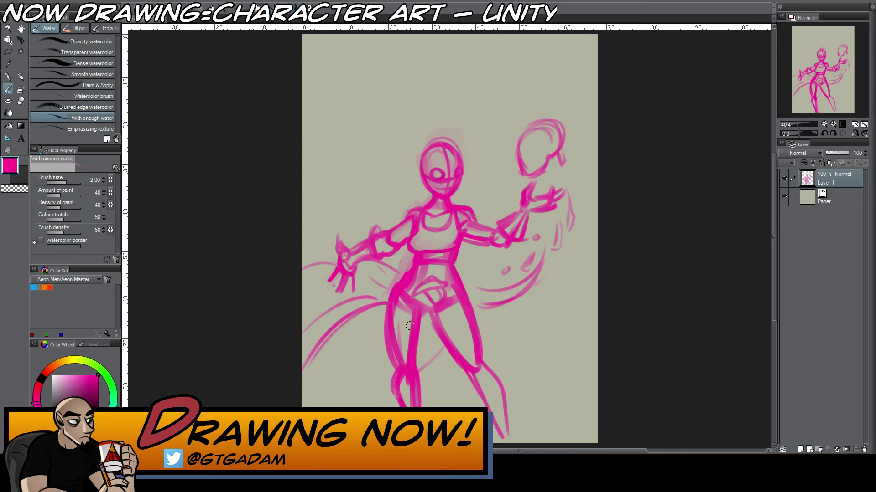
mouse_move(418, 296)
left_mouse_down()
mouse_move(408, 314)
mouse_move(421, 331)
mouse_move(398, 365)
mouse_move(422, 363)
mouse_move(412, 304)
mouse_move(415, 367)
left_mouse_up()
key("c")
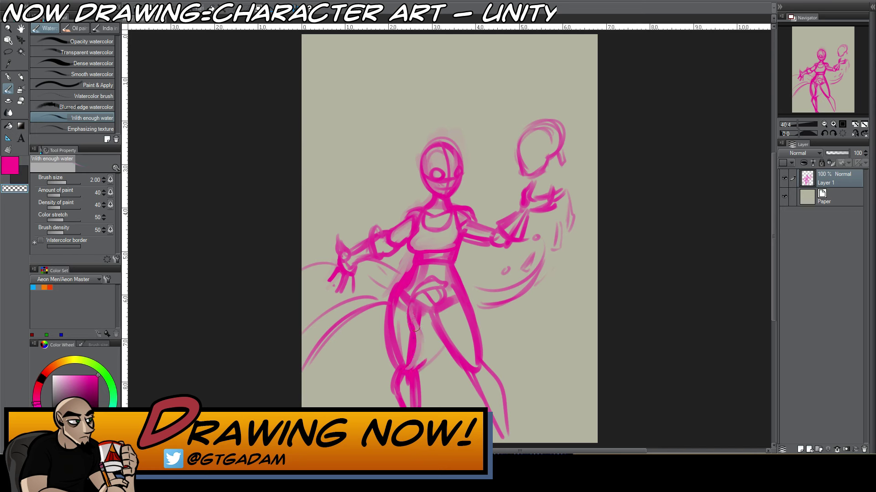
left_click_drag(408, 312, 418, 354)
key("c")
mouse_move(429, 294)
left_mouse_down()
mouse_move(418, 365)
mouse_move(409, 351)
mouse_move(427, 353)
mouse_move(407, 346)
mouse_move(406, 337)
mouse_move(416, 305)
mouse_move(420, 336)
mouse_move(420, 294)
mouse_move(416, 360)
left_mouse_up()
key("c")
key("c")
Draw the right hanging cloth strip with a squared end, and erase the thigh lines running through it
left_click_drag(426, 309, 440, 367)
mouse_move(445, 307)
left_mouse_down()
mouse_move(448, 355)
mouse_move(431, 329)
mouse_move(452, 360)
left_mouse_up()
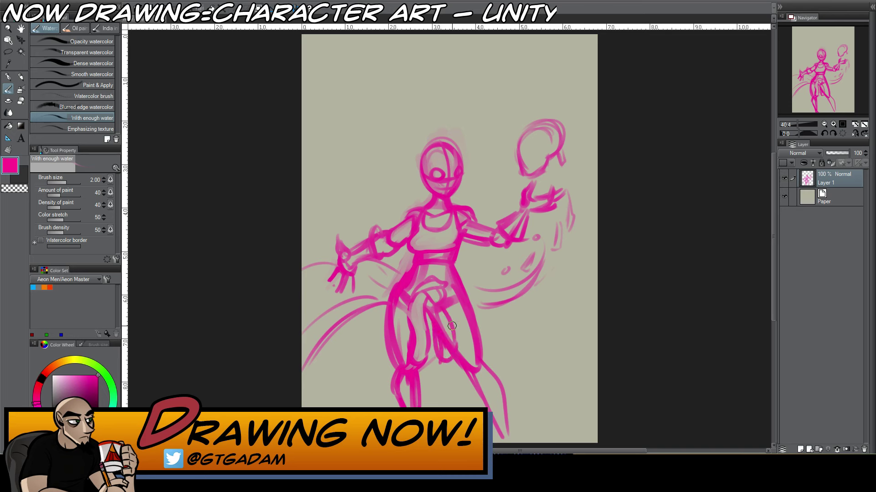
left_click_drag(455, 324, 441, 365)
key("c")
mouse_move(436, 310)
left_mouse_down()
mouse_move(441, 349)
mouse_move(428, 304)
mouse_move(439, 342)
mouse_move(448, 342)
mouse_move(435, 309)
mouse_move(448, 340)
mouse_move(431, 323)
mouse_move(406, 369)
mouse_move(454, 365)
mouse_move(450, 354)
mouse_move(438, 363)
mouse_move(436, 355)
mouse_move(429, 375)
mouse_move(411, 366)
mouse_move(415, 308)
mouse_move(413, 346)
left_mouse_up()
key("c")
key("c")
key("c")
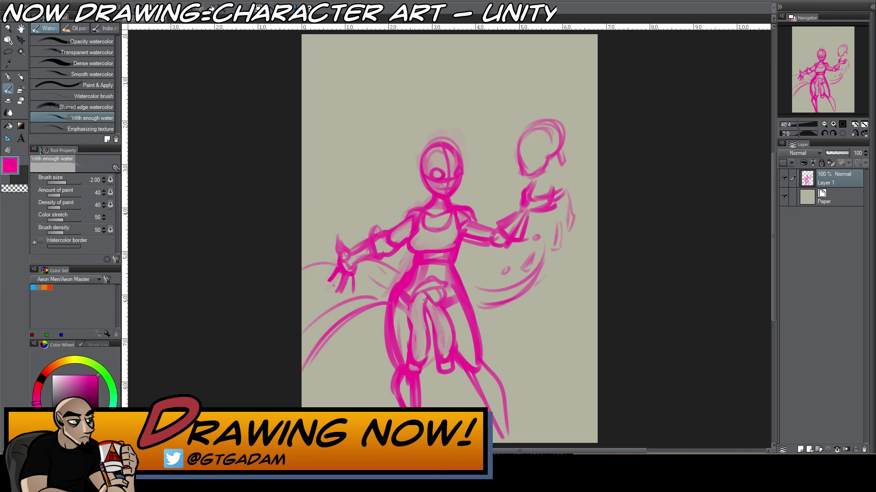
Define the belt knot and draw draped cloth panels over both hips, cleaning up the left panel
mouse_move(428, 291)
left_mouse_down()
mouse_move(420, 323)
mouse_move(435, 315)
left_mouse_up()
mouse_move(446, 285)
left_mouse_down()
mouse_move(468, 281)
mouse_move(443, 287)
mouse_move(479, 327)
left_mouse_up()
left_click_drag(465, 276, 482, 345)
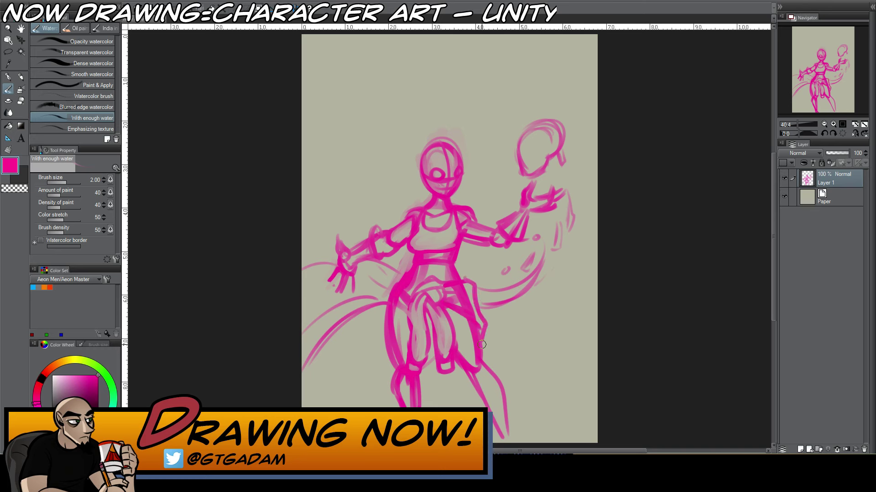
mouse_move(420, 280)
left_mouse_down()
mouse_move(396, 290)
mouse_move(388, 300)
mouse_move(396, 305)
mouse_move(389, 288)
mouse_move(386, 326)
left_mouse_up()
key("c")
key("c")
mouse_move(396, 317)
left_mouse_down()
mouse_move(407, 303)
mouse_move(393, 322)
left_mouse_up()
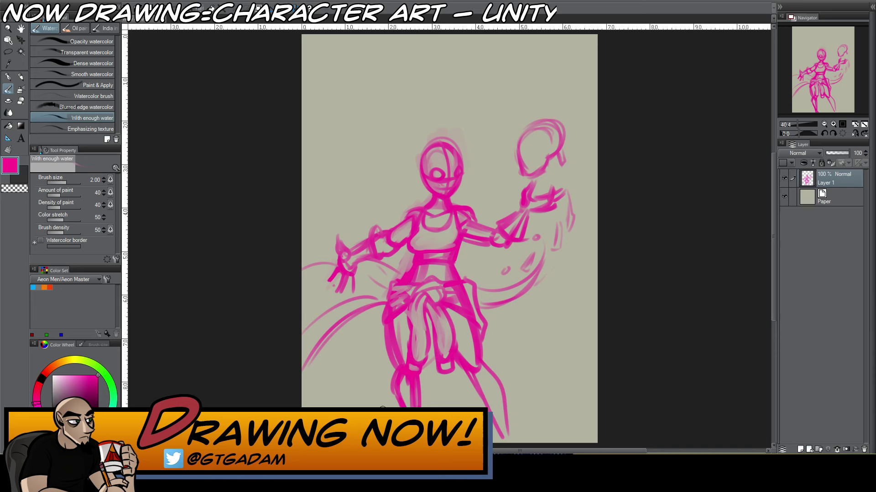
Sketch the gathered trouser cuffs and boot tops below both knees, and define the right lower leg down to the canvas edge
mouse_move(391, 324)
left_mouse_down()
mouse_move(392, 398)
mouse_move(427, 401)
left_mouse_up()
left_click_drag(405, 369, 424, 399)
mouse_move(464, 370)
left_mouse_down()
mouse_move(470, 394)
mouse_move(504, 382)
left_mouse_up()
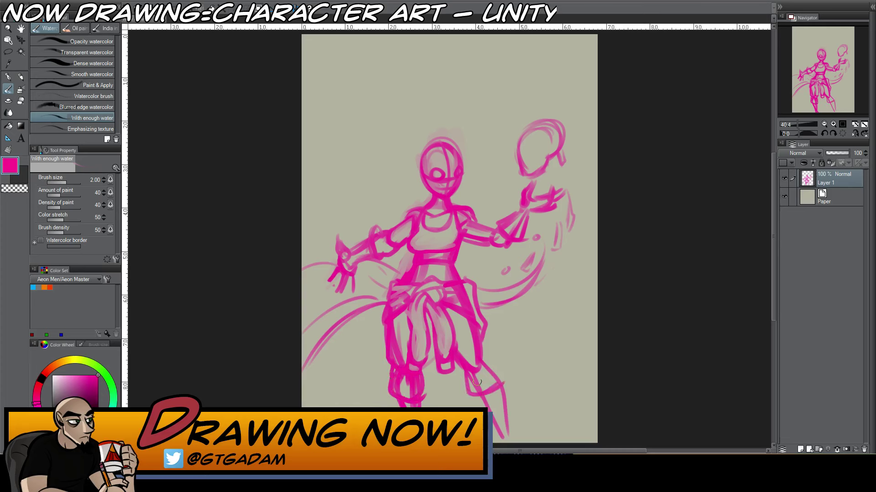
mouse_move(482, 345)
left_mouse_down()
mouse_move(480, 383)
mouse_move(487, 361)
mouse_move(503, 381)
mouse_move(465, 381)
mouse_move(499, 431)
left_mouse_up()
mouse_move(474, 390)
left_mouse_down()
mouse_move(515, 433)
mouse_move(503, 432)
mouse_move(523, 442)
left_mouse_up()
left_click_drag(391, 396, 398, 407)
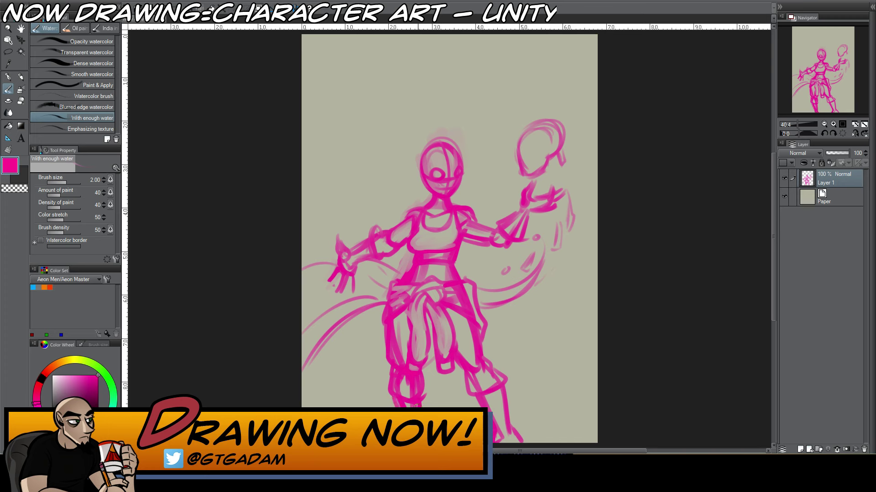
Sketch round goggles on the forehead and a headscarf with knotted tails flying behind the head
mouse_move(439, 143)
left_mouse_down()
mouse_move(432, 157)
mouse_move(442, 151)
mouse_move(437, 145)
mouse_move(456, 158)
mouse_move(453, 142)
mouse_move(428, 155)
mouse_move(418, 180)
left_mouse_up()
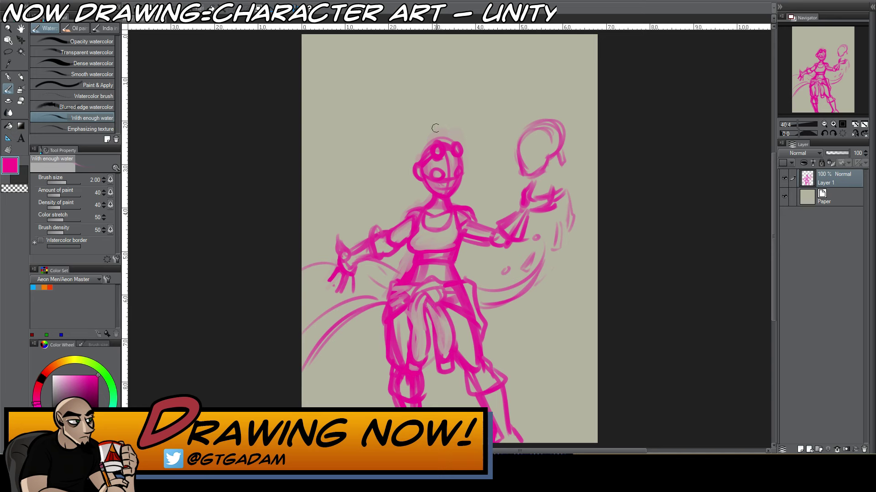
mouse_move(423, 139)
left_mouse_down()
mouse_move(450, 138)
mouse_move(428, 133)
mouse_move(411, 166)
mouse_move(388, 169)
left_mouse_up()
left_click_drag(411, 173, 404, 185)
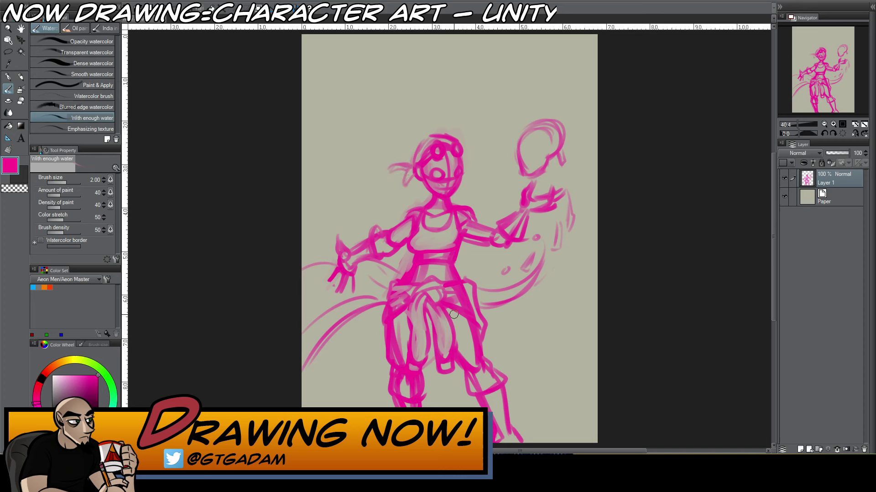
Lasso the head with its scarf, scale it to 96%, and shift it slightly right on the neck
key("m")
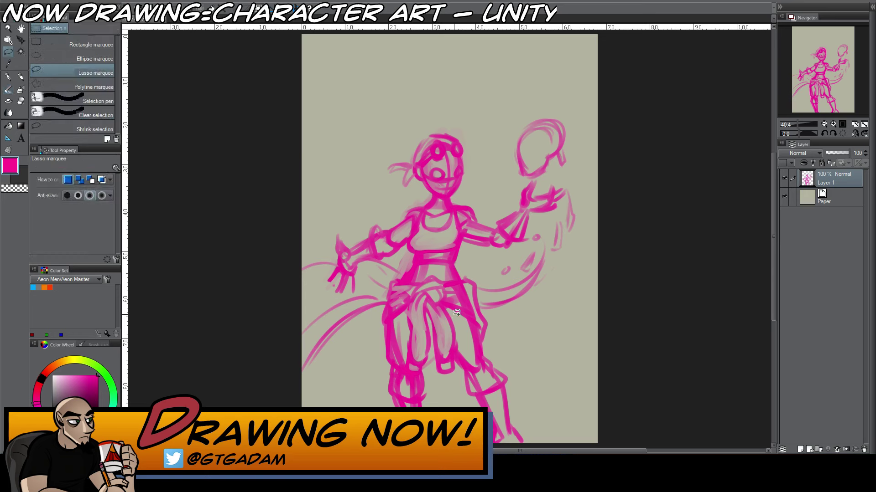
mouse_move(422, 181)
left_mouse_down()
mouse_move(433, 195)
mouse_move(464, 123)
mouse_move(402, 187)
mouse_move(419, 193)
left_mouse_up()
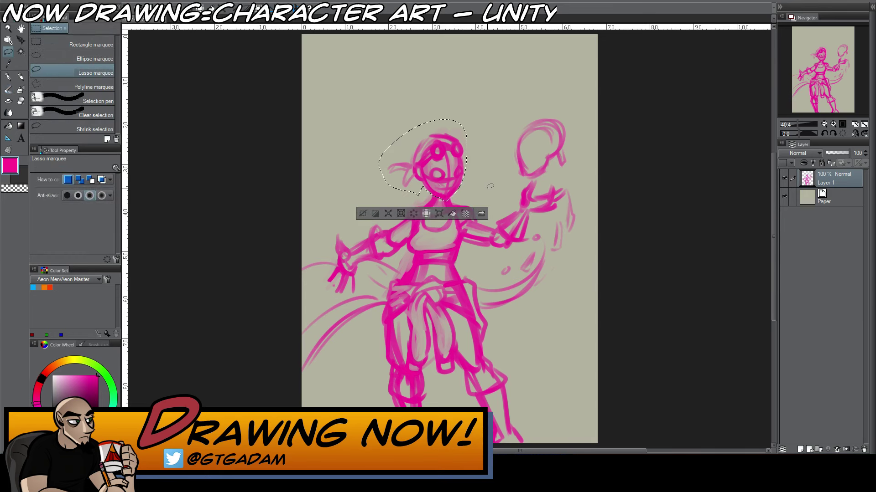
key("ctrl+t")
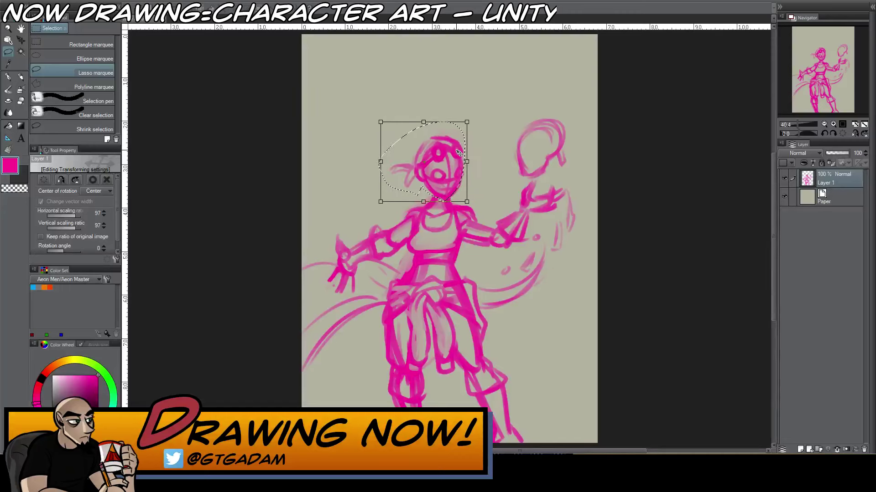
left_click_drag(466, 121, 461, 144)
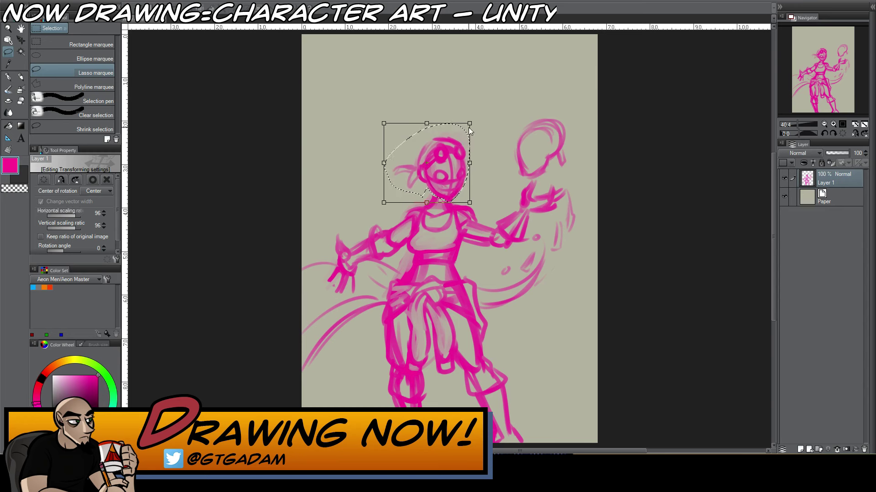
key("Return")
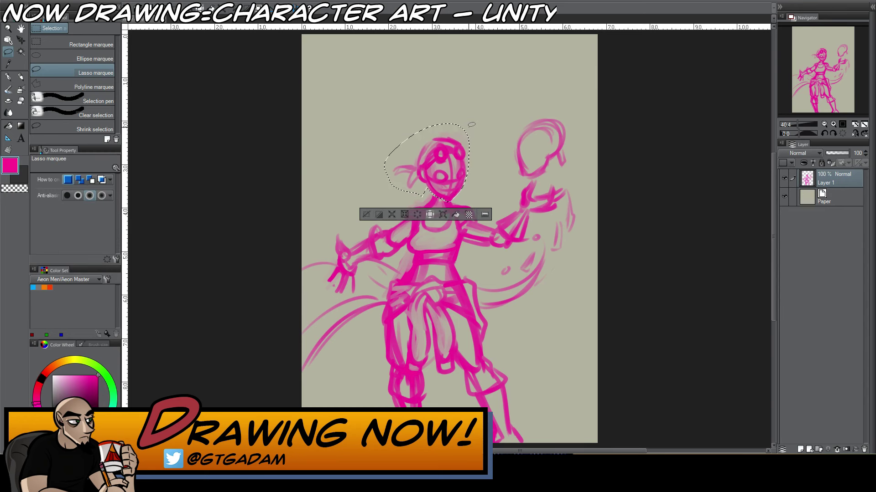
key("ctrl+d")
Sketch hair falling behind the neck with the watercolor brush, and add small drops and debris around the raised hand
key("p")
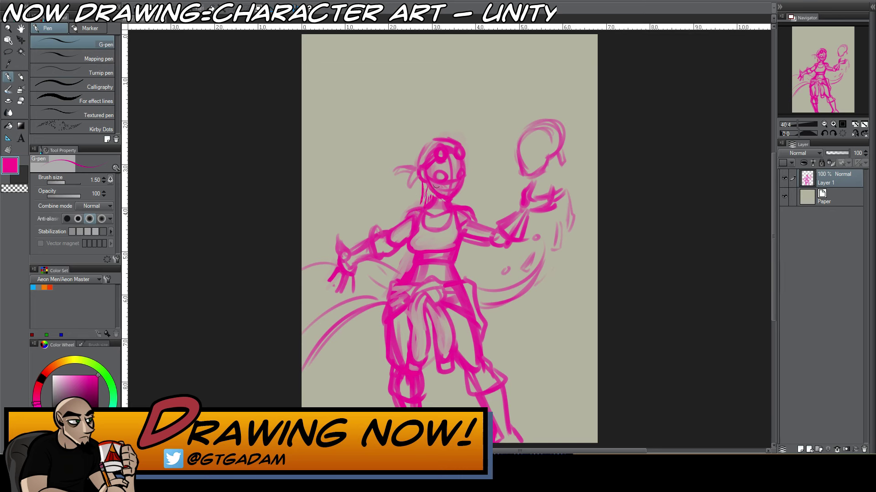
key("p")
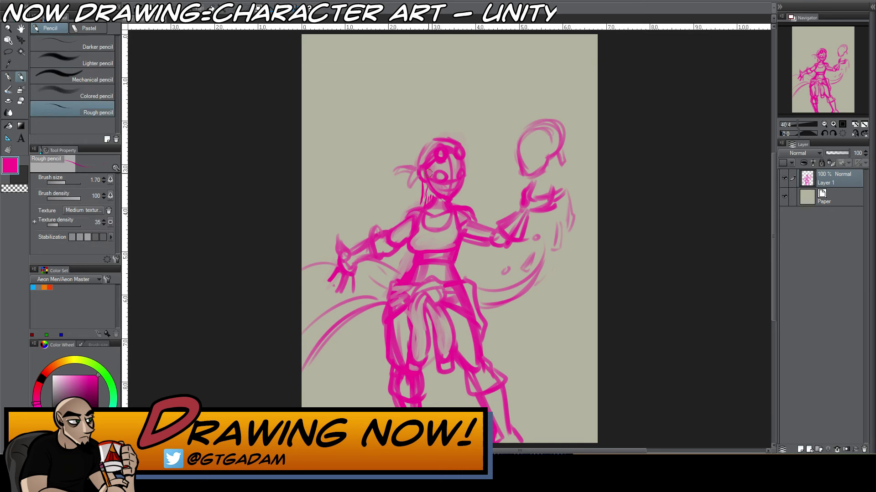
key("b")
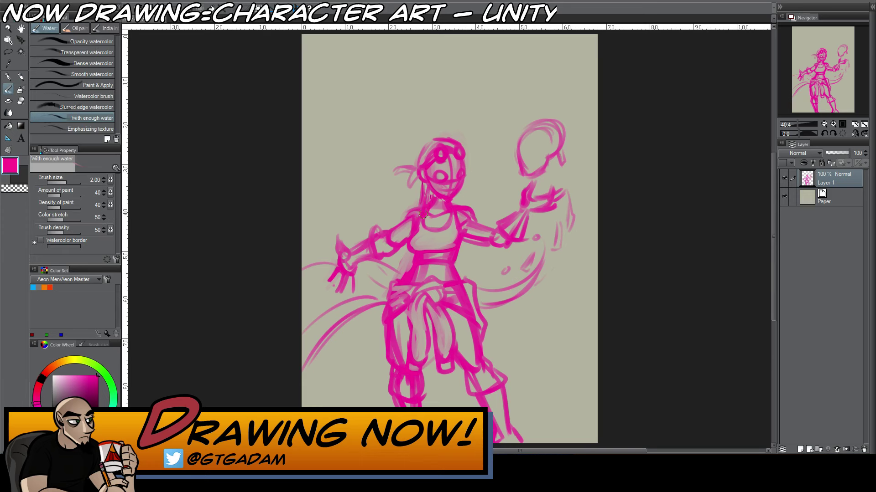
mouse_move(448, 160)
left_mouse_down()
mouse_move(448, 184)
mouse_move(452, 151)
left_mouse_up()
left_click_drag(551, 163, 558, 175)
left_click(567, 181)
mouse_move(550, 216)
left_mouse_down()
mouse_move(564, 222)
mouse_move(562, 249)
left_mouse_up()
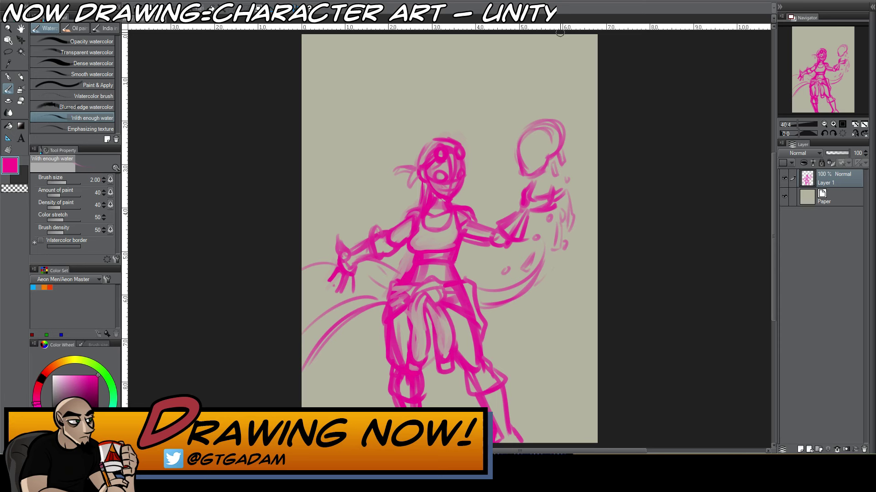
Lower the rough sketch layer's opacity to 46% and add a new layer above it
left_click_drag(847, 153, 837, 157)
key("ctrl+shift+n")
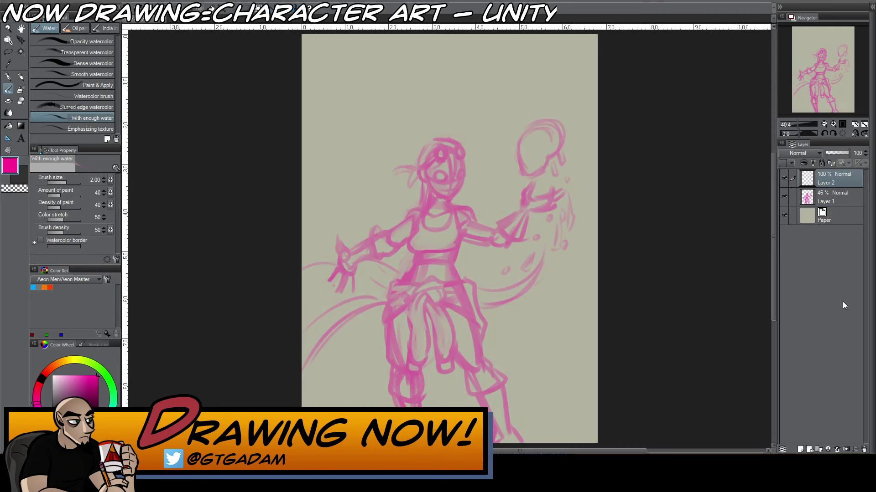
Outline the jaw, chin and far cheek in dark purple with the Rough pencil at size 0.80
left_click(832, 122)
key("p")
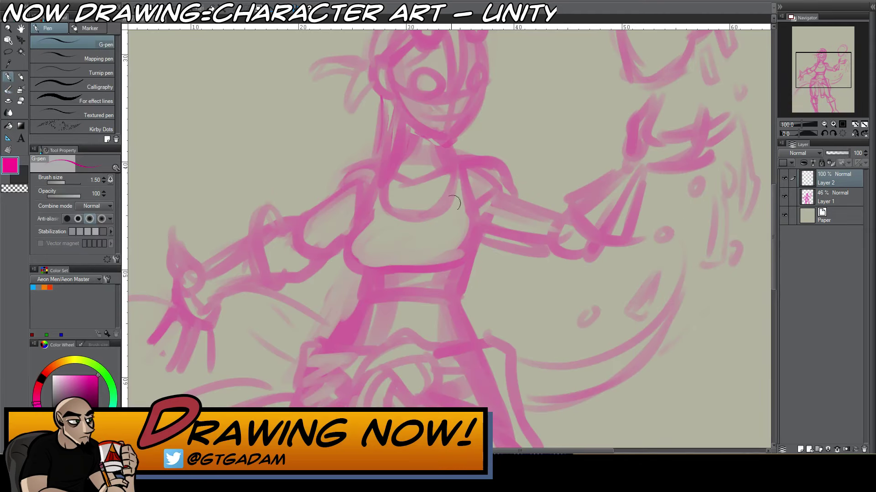
key("p")
key("d")
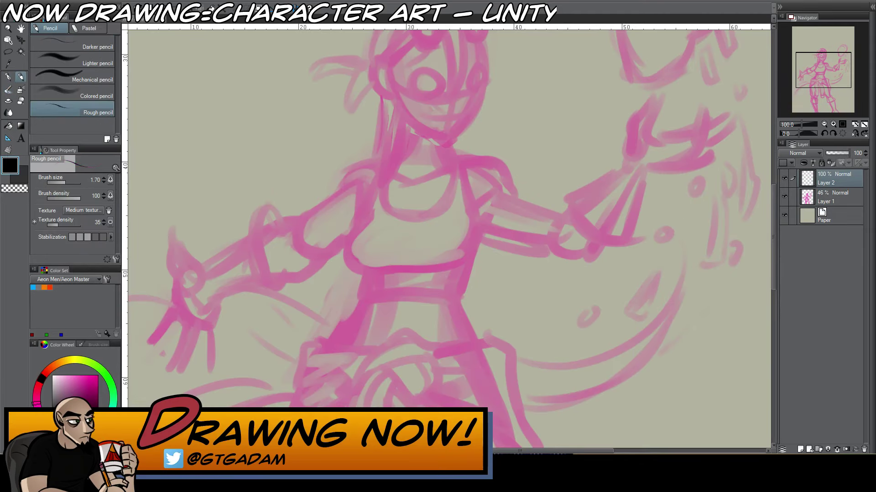
left_click_drag(817, 70, 819, 59)
key("bracketleft")
key("bracketleft")
key("bracketleft")
key("bracketleft")
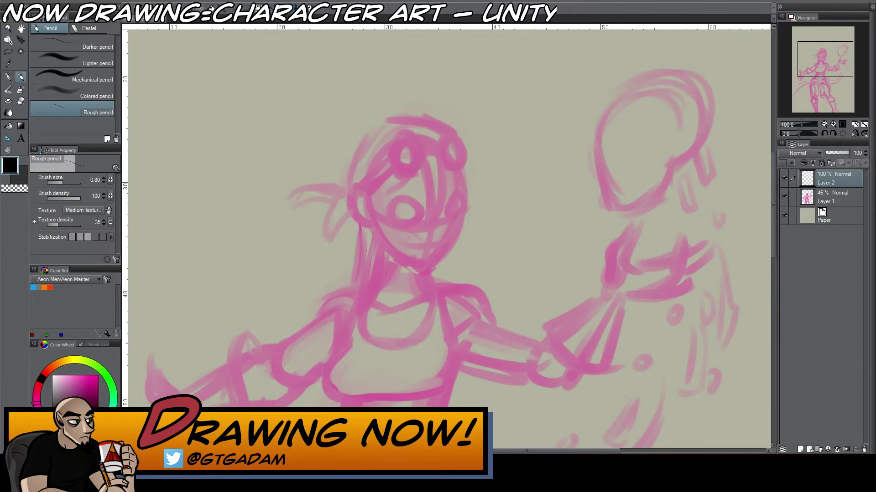
left_click(86, 416)
mouse_move(368, 191)
left_mouse_down()
mouse_move(388, 244)
mouse_move(428, 271)
left_mouse_up()
mouse_move(388, 248)
left_mouse_down()
mouse_move(427, 273)
mouse_move(453, 238)
mouse_move(426, 272)
left_mouse_up()
left_click_drag(449, 158, 458, 211)
left_click_drag(455, 175, 454, 215)
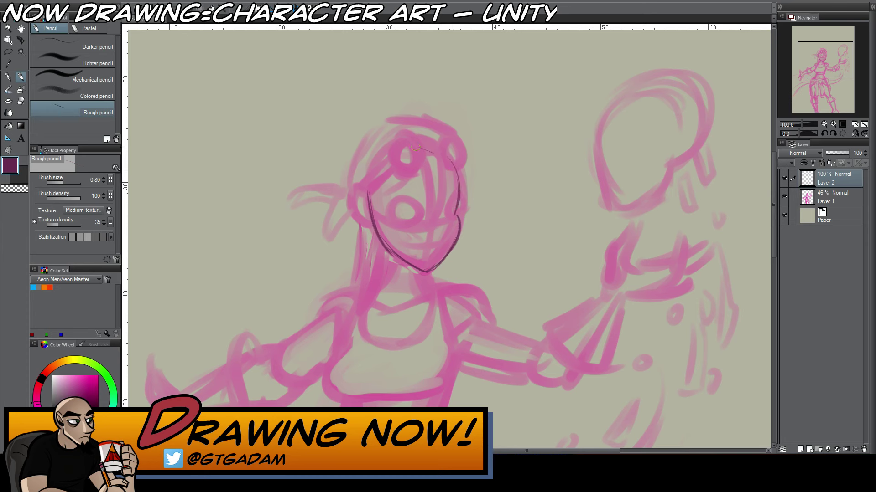
Draw the rounded skull outline from the forehead around to the ear, and reinforce the far cheek contour
mouse_move(419, 147)
left_mouse_down()
mouse_move(357, 199)
mouse_move(357, 179)
mouse_move(366, 214)
left_mouse_up()
mouse_move(361, 205)
left_mouse_down()
mouse_move(402, 143)
mouse_move(455, 168)
mouse_move(363, 191)
left_mouse_up()
left_click_drag(442, 140, 359, 182)
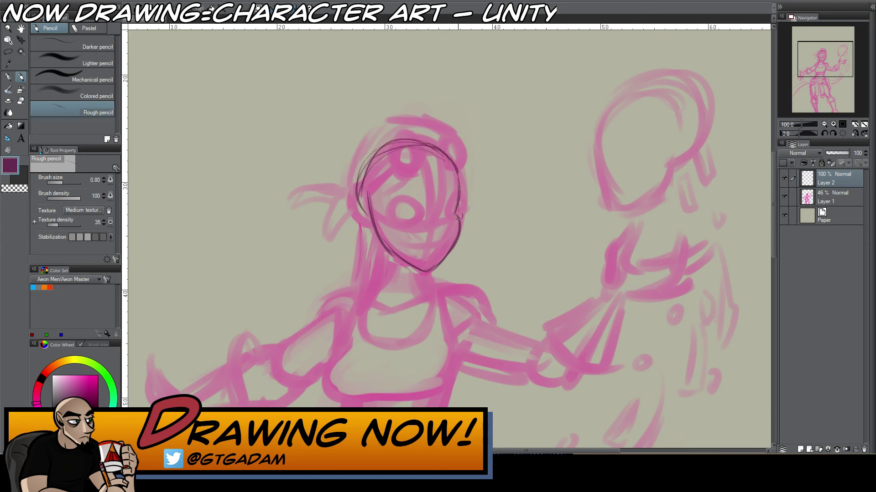
left_click_drag(457, 204, 459, 221)
Draw the ear with its inner curl and a small earring at the lobe, cleaning up overlapping lines
mouse_move(372, 223)
left_mouse_down()
mouse_move(375, 237)
mouse_move(368, 197)
left_mouse_up()
key("c")
key("c")
mouse_move(379, 202)
left_mouse_down()
mouse_move(378, 225)
mouse_move(369, 192)
mouse_move(378, 225)
mouse_move(378, 200)
left_mouse_up()
key("c")
key("c")
left_click_drag(374, 228, 369, 228)
mouse_move(367, 194)
left_mouse_down()
mouse_move(372, 185)
mouse_move(369, 195)
mouse_move(377, 193)
left_mouse_up()
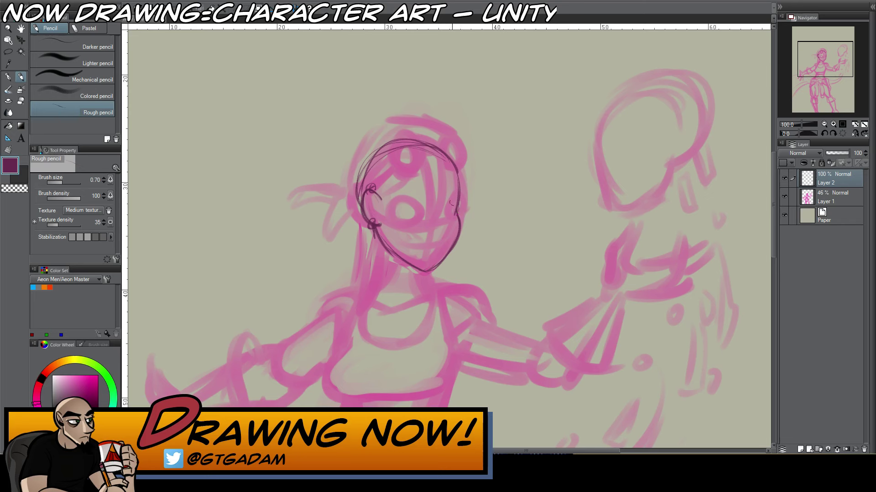
Draw both eyes with lids, lashes, irises and pupils looking toward the raised hand
mouse_move(455, 200)
left_mouse_down()
mouse_move(449, 216)
mouse_move(461, 199)
left_mouse_up()
key("c")
key("c")
mouse_move(388, 206)
left_mouse_down()
mouse_move(419, 211)
mouse_move(420, 218)
mouse_move(393, 220)
mouse_move(420, 218)
mouse_move(391, 203)
mouse_move(408, 221)
mouse_move(420, 218)
mouse_move(416, 210)
mouse_move(451, 206)
left_mouse_up()
key("bracketright")
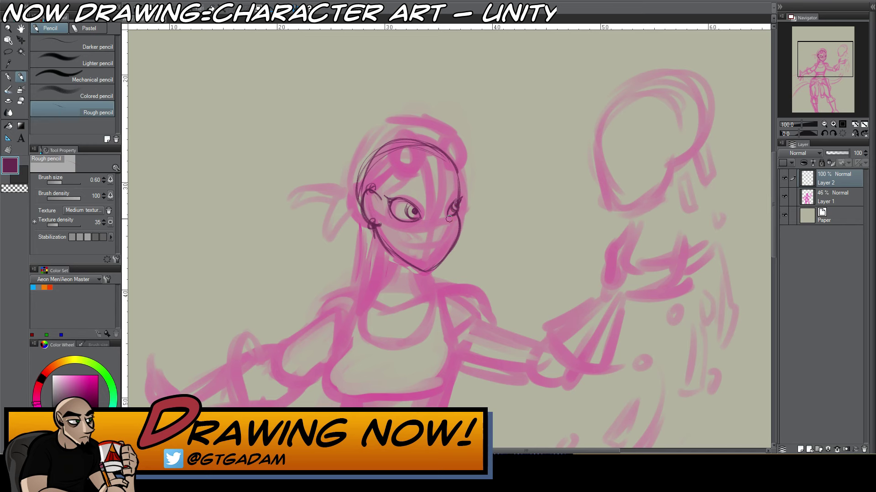
mouse_move(443, 198)
left_mouse_down()
mouse_move(454, 236)
mouse_move(439, 219)
mouse_move(462, 185)
mouse_move(441, 222)
left_mouse_up()
Draw the two arched eyebrows and the small nose with a finer pencil
key("bracketleft")
left_click_drag(389, 187, 419, 186)
left_click_drag(458, 177, 435, 243)
key("c")
Draw the open smiling mouth with full lips, erasing stray marks around it
left_click_drag(426, 240, 445, 234)
key("c")
key("c")
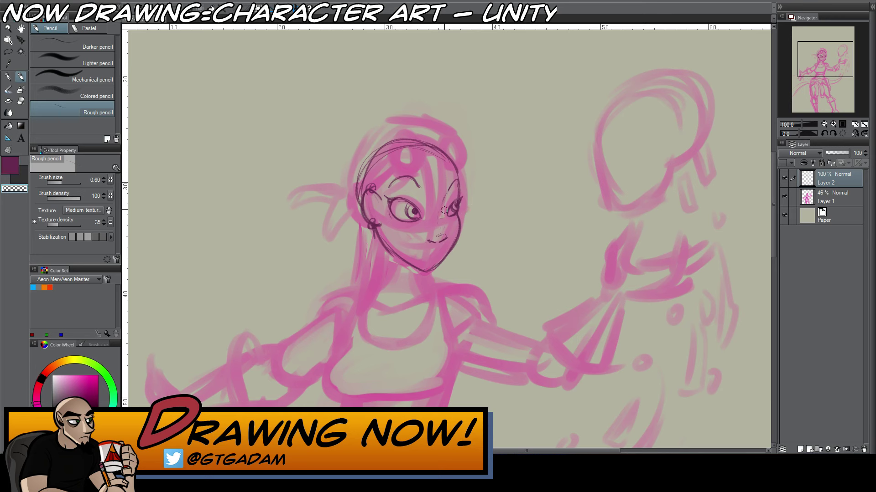
key("c")
key("c")
key("c")
left_click_drag(405, 246, 429, 257)
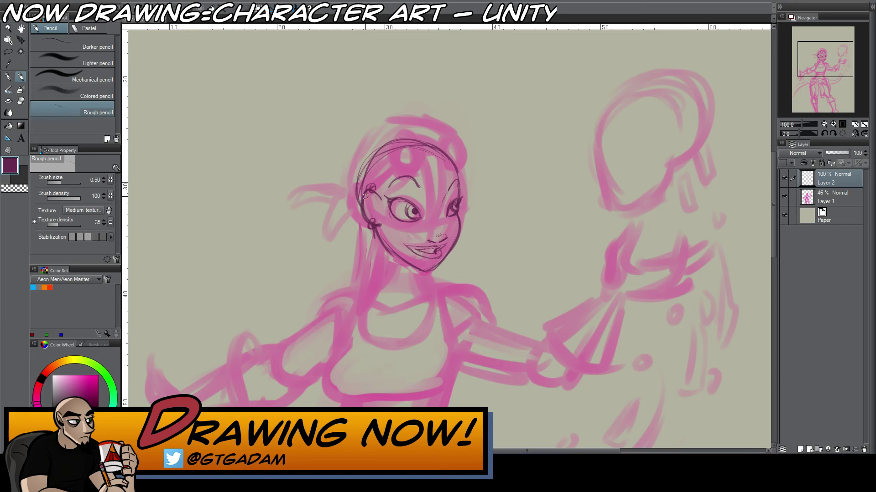
Draw the two goggle lenses with thick rims on the forehead and connect them with a bridge
key("]")
key("]")
left_click(855, 134)
left_click(855, 133)
key("bracketleft")
mouse_move(401, 151)
left_mouse_down()
mouse_move(415, 161)
mouse_move(404, 137)
mouse_move(402, 153)
mouse_move(402, 135)
mouse_move(402, 153)
mouse_move(416, 157)
mouse_move(449, 139)
mouse_move(445, 158)
mouse_move(459, 154)
mouse_move(449, 139)
mouse_move(447, 160)
mouse_move(446, 139)
mouse_move(449, 163)
left_mouse_up()
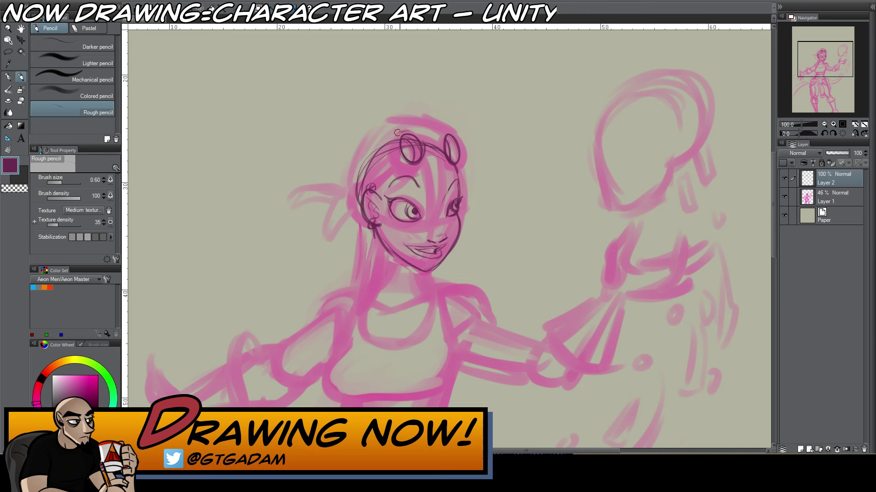
mouse_move(398, 133)
left_mouse_down()
mouse_move(423, 153)
mouse_move(413, 133)
mouse_move(424, 141)
mouse_move(414, 168)
left_mouse_up()
mouse_move(390, 141)
left_mouse_down()
mouse_move(400, 155)
mouse_move(390, 155)
mouse_move(422, 164)
mouse_move(399, 161)
mouse_move(424, 159)
mouse_move(417, 169)
mouse_move(437, 149)
mouse_move(428, 149)
mouse_move(457, 133)
mouse_move(448, 132)
mouse_move(459, 162)
mouse_move(435, 136)
mouse_move(454, 166)
left_mouse_up()
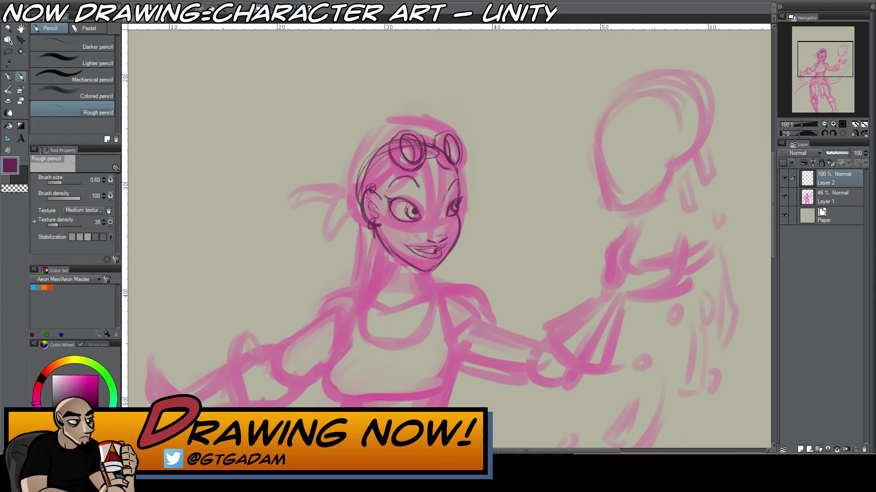
left_click_drag(440, 134, 433, 144)
Lasso the far goggle lens and transform it to adjust its placement on the forehead
key("m")
mouse_move(437, 147)
left_mouse_down()
mouse_move(460, 122)
mouse_move(456, 169)
mouse_move(433, 156)
mouse_move(469, 130)
mouse_move(473, 164)
mouse_move(467, 141)
left_mouse_up()
key("ctrl+t")
key("Return")
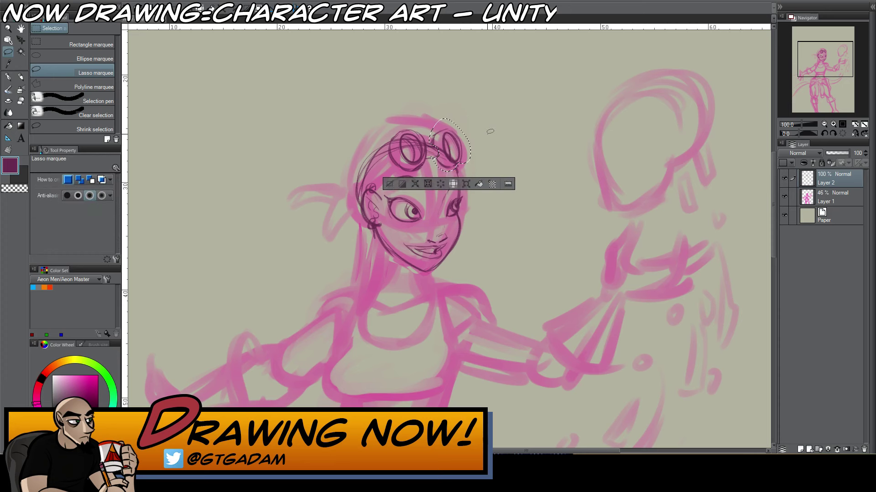
key("ctrl+d")
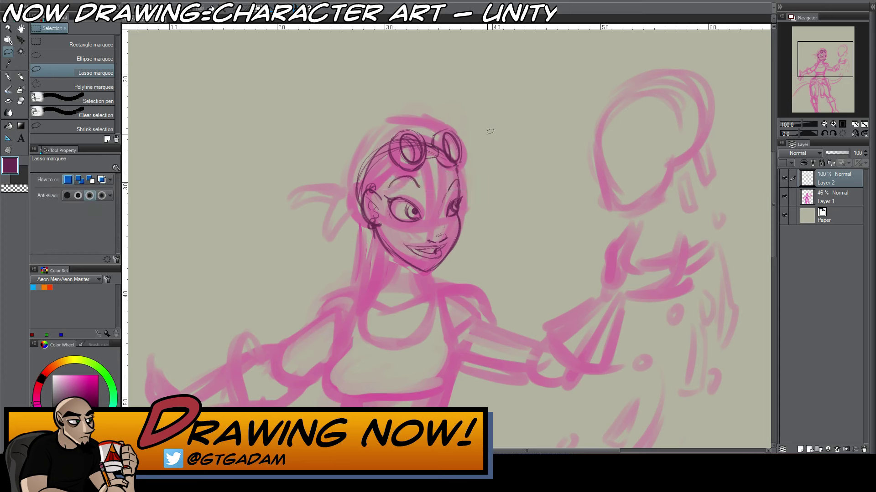
Draw the goggle strap and swept-back hair at the temple, with a long lock falling past the ear to the jaw
key("p")
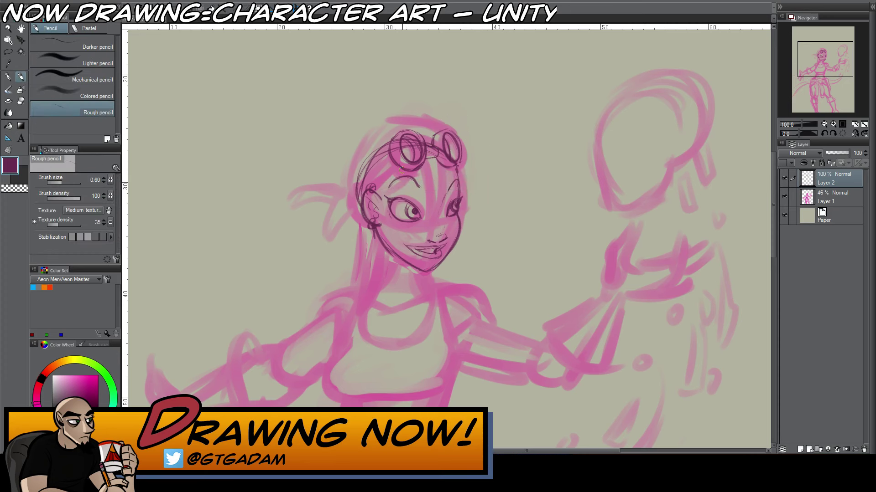
mouse_move(375, 185)
left_mouse_down()
mouse_move(394, 168)
mouse_move(386, 165)
mouse_move(396, 166)
mouse_move(363, 189)
left_mouse_up()
left_click_drag(384, 159, 358, 193)
left_click_drag(433, 179, 437, 179)
left_click_drag(379, 197, 383, 223)
left_click_drag(390, 178, 379, 239)
left_click_drag(387, 183, 385, 255)
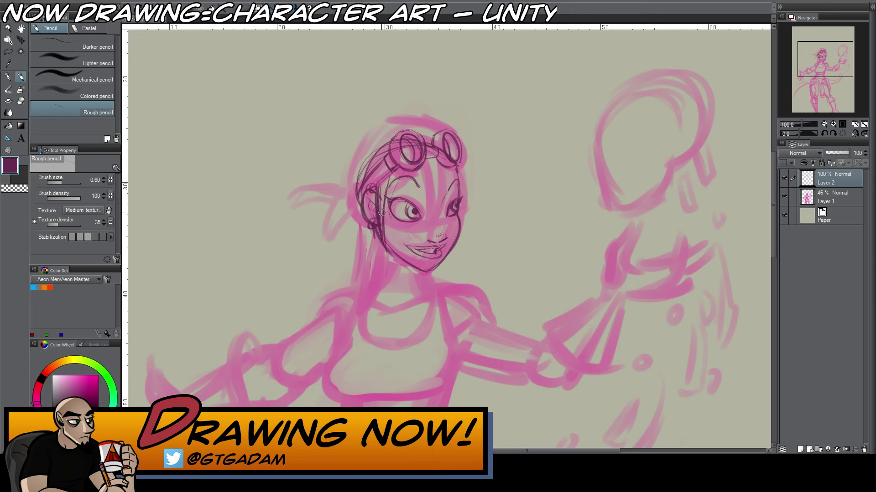
left_click_drag(381, 213, 388, 267)
left_click_drag(381, 228, 389, 268)
Draw pointed fringe strands falling between the eyes and loose strands beyond the far temple
mouse_move(424, 165)
left_mouse_down()
mouse_move(426, 210)
mouse_move(413, 237)
mouse_move(434, 202)
mouse_move(437, 163)
mouse_move(425, 218)
mouse_move(437, 171)
mouse_move(439, 210)
left_mouse_up()
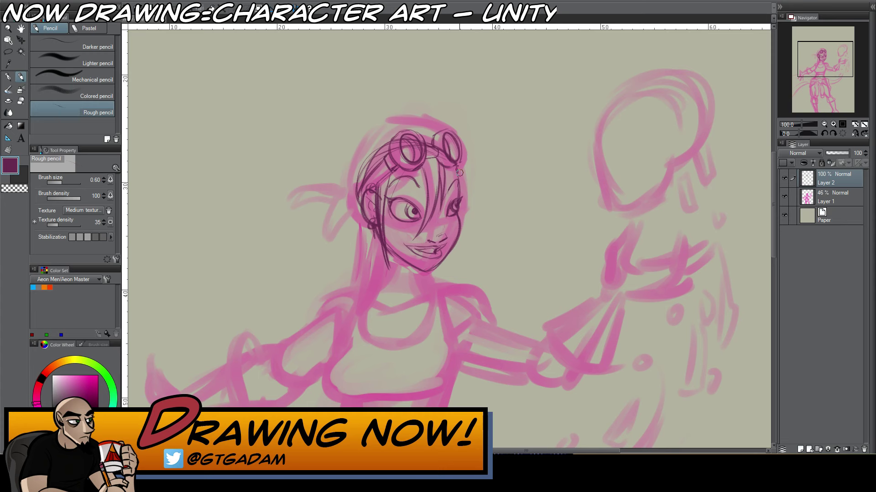
mouse_move(456, 167)
left_mouse_down()
mouse_move(478, 218)
mouse_move(479, 248)
mouse_move(473, 193)
left_mouse_up()
mouse_move(458, 168)
left_mouse_down()
mouse_move(474, 204)
mouse_move(478, 249)
left_mouse_up()
left_click_drag(459, 163, 480, 192)
left_click_drag(388, 223, 455, 218)
Draw the headscarf's crown, its knot and two flowing tails, and the hair line behind the neck
mouse_move(355, 199)
left_mouse_down()
mouse_move(361, 220)
mouse_move(351, 207)
left_mouse_up()
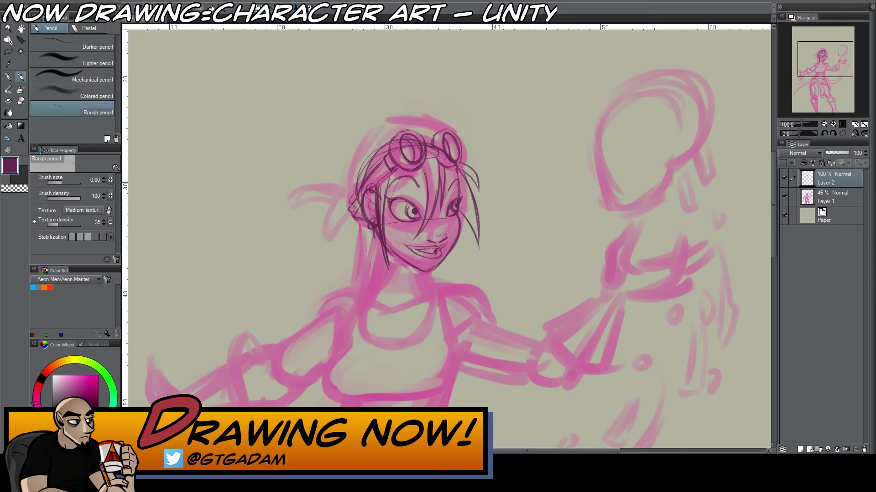
mouse_move(352, 168)
left_mouse_down()
mouse_move(373, 131)
mouse_move(440, 119)
mouse_move(451, 131)
left_mouse_up()
left_click_drag(384, 124, 361, 155)
mouse_move(360, 156)
left_mouse_down()
mouse_move(351, 190)
mouse_move(357, 154)
mouse_move(340, 180)
mouse_move(354, 172)
mouse_move(352, 184)
mouse_move(302, 247)
left_mouse_up()
mouse_move(344, 209)
left_mouse_down()
mouse_move(338, 234)
mouse_move(307, 249)
mouse_move(296, 238)
mouse_move(301, 248)
mouse_move(300, 240)
mouse_move(351, 224)
mouse_move(299, 186)
mouse_move(285, 198)
mouse_move(322, 202)
mouse_move(316, 189)
mouse_move(340, 187)
mouse_move(347, 286)
left_mouse_up()
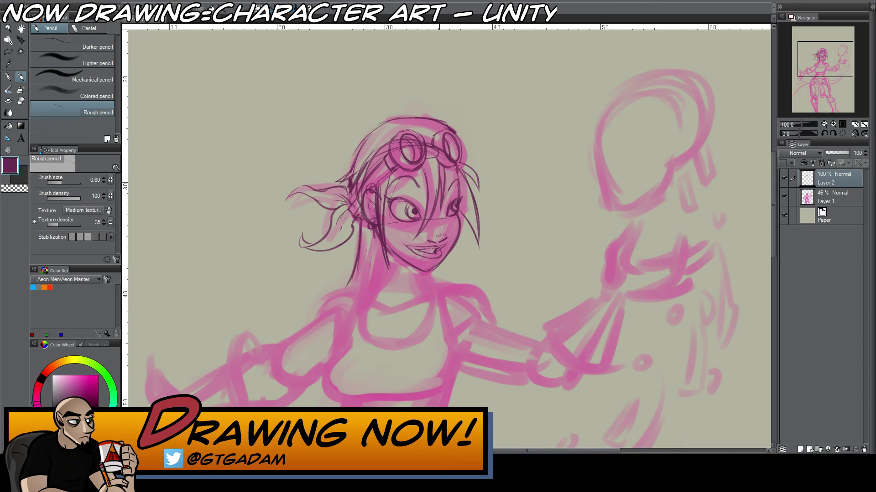
Add fold lines along the headscarf's side and refine its crown outline, erasing the excess lines
left_click_drag(347, 179, 378, 133)
mouse_move(348, 182)
left_mouse_down()
mouse_move(372, 136)
mouse_move(412, 121)
mouse_move(451, 125)
left_mouse_up()
key("c")
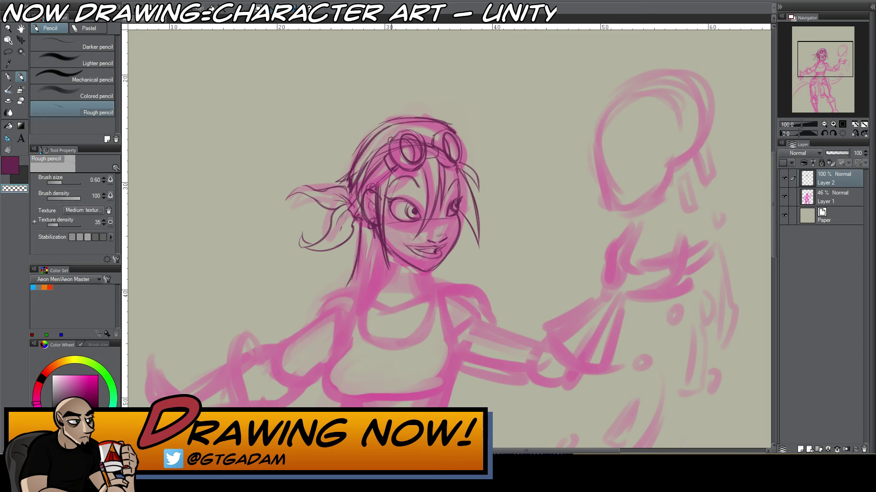
left_click_drag(379, 125, 358, 149)
left_click_drag(388, 120, 452, 121)
key("c")
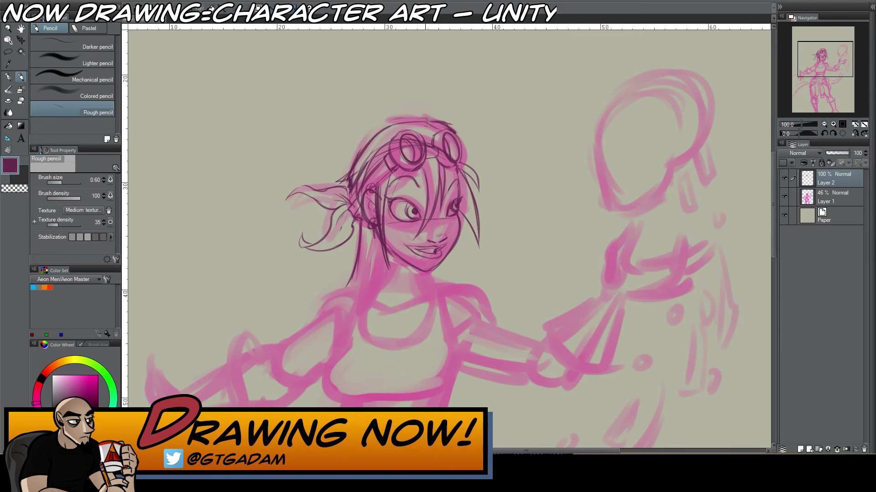
key("c")
key("c")
Draw the neck with its throat lines, the collarbones and the top of the left shoulder
left_click_drag(382, 252, 372, 291)
left_click_drag(414, 268, 422, 294)
mouse_move(383, 243)
left_mouse_down()
mouse_move(379, 279)
mouse_move(402, 297)
mouse_move(395, 305)
mouse_move(458, 286)
left_mouse_up()
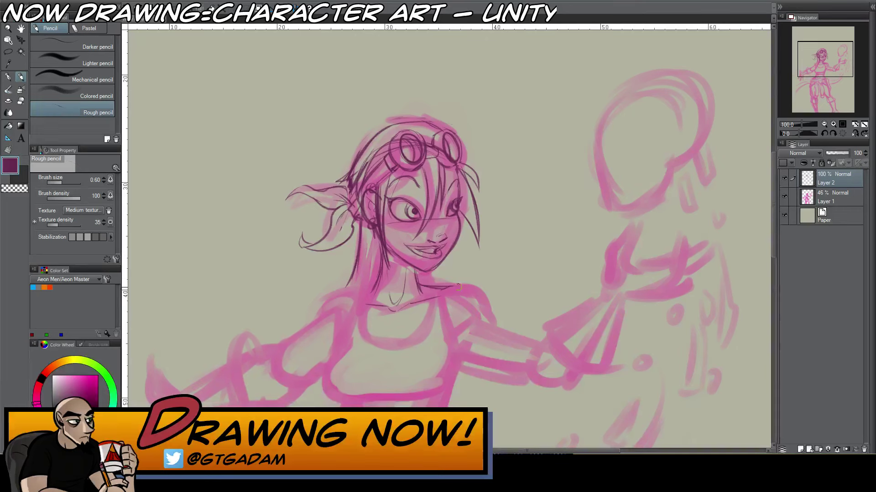
left_click_drag(399, 311, 448, 292)
mouse_move(391, 308)
left_mouse_down()
mouse_move(357, 308)
mouse_move(377, 286)
mouse_move(318, 316)
left_mouse_up()
left_click_drag(347, 289, 314, 313)
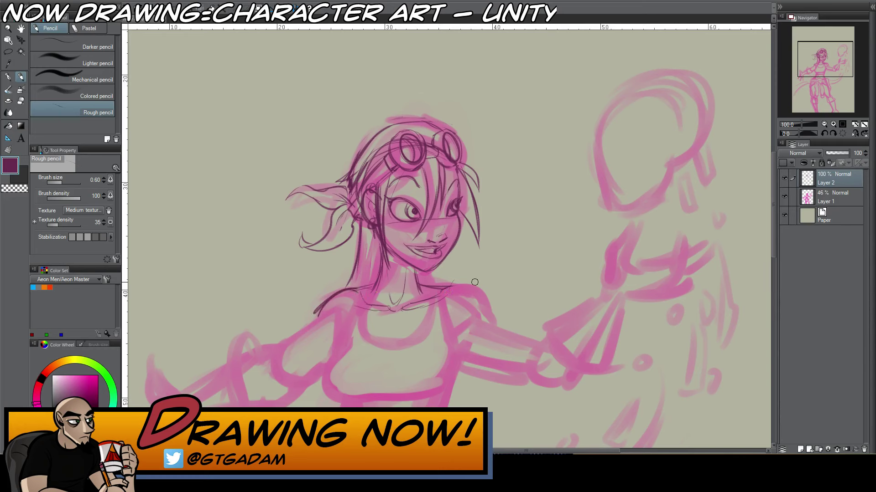
Draw the right shoulder curve and the upper contour of the raised arm down to the elbow
mouse_move(450, 285)
left_mouse_down()
mouse_move(494, 324)
mouse_move(493, 310)
mouse_move(497, 323)
mouse_move(548, 349)
left_mouse_up()
mouse_move(497, 325)
left_mouse_down()
mouse_move(554, 355)
mouse_move(541, 363)
left_mouse_up()
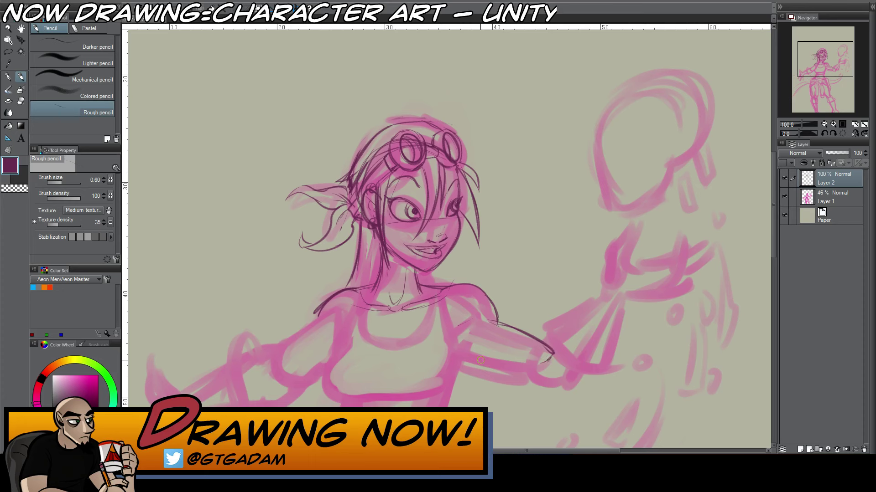